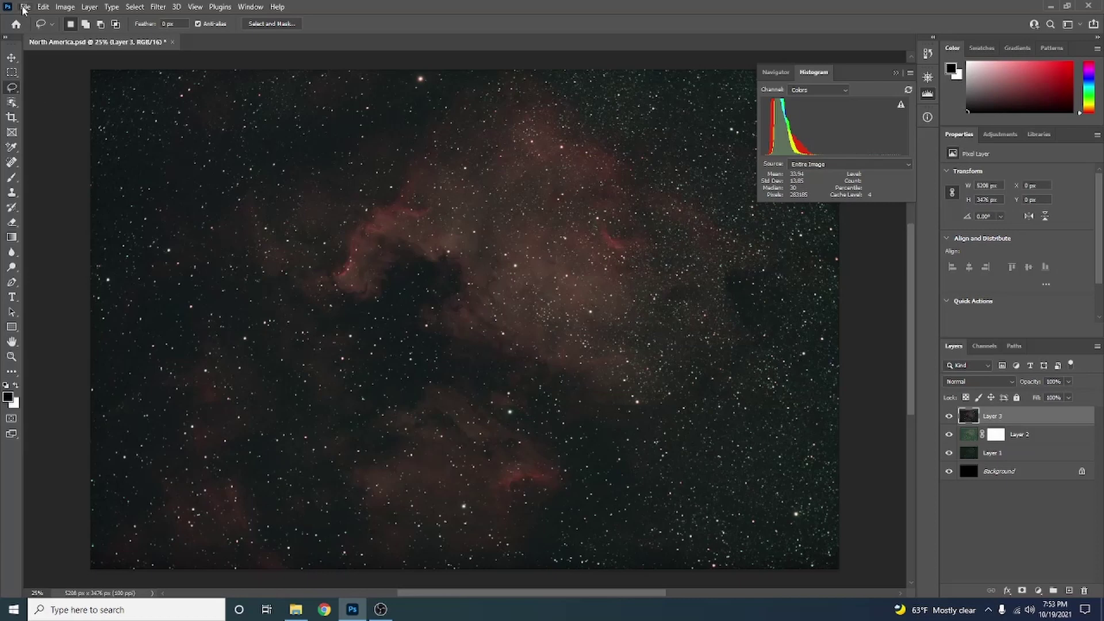
Save a copy of the North America image as an uncompressed TIFF without layers in the Desktop's StarNet_Win folder
left_click(25, 7)
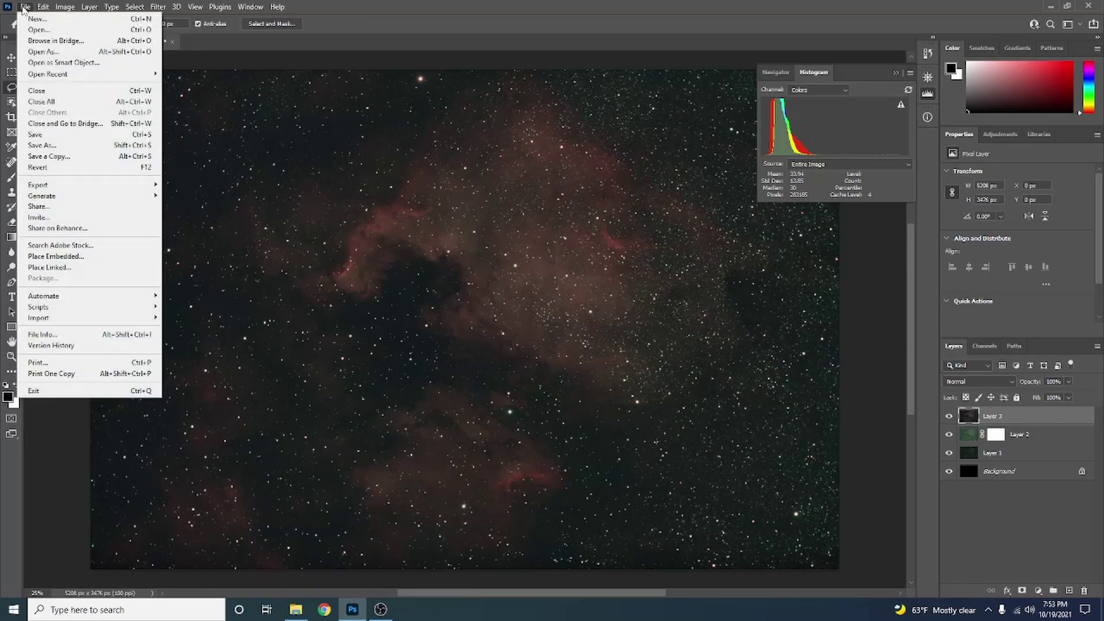
left_click(64, 156)
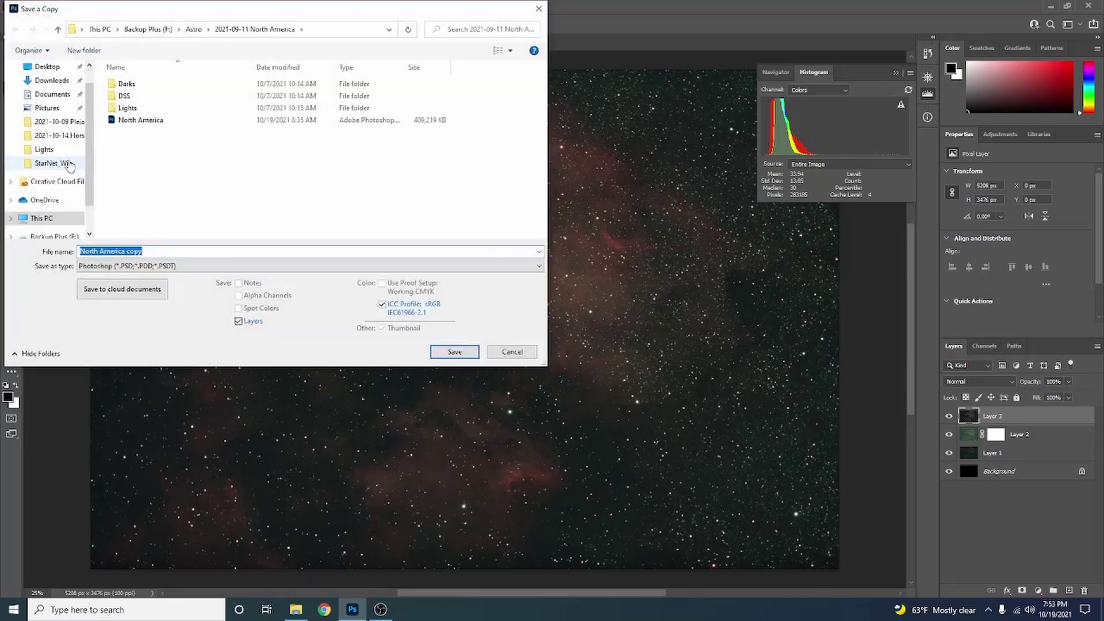
left_click(49, 69)
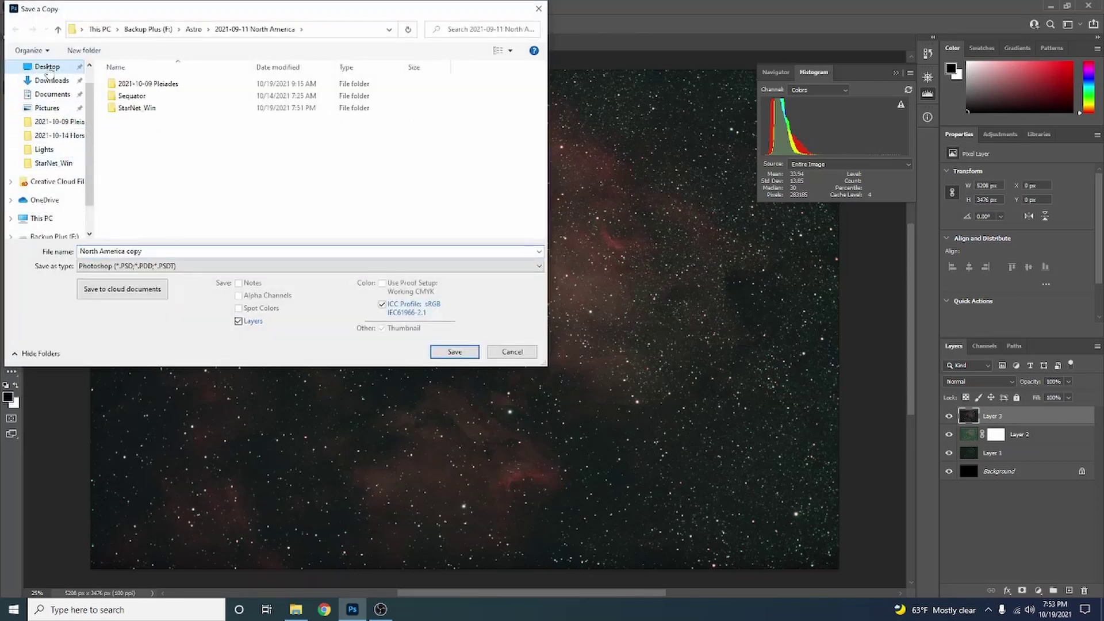
double_click(124, 110)
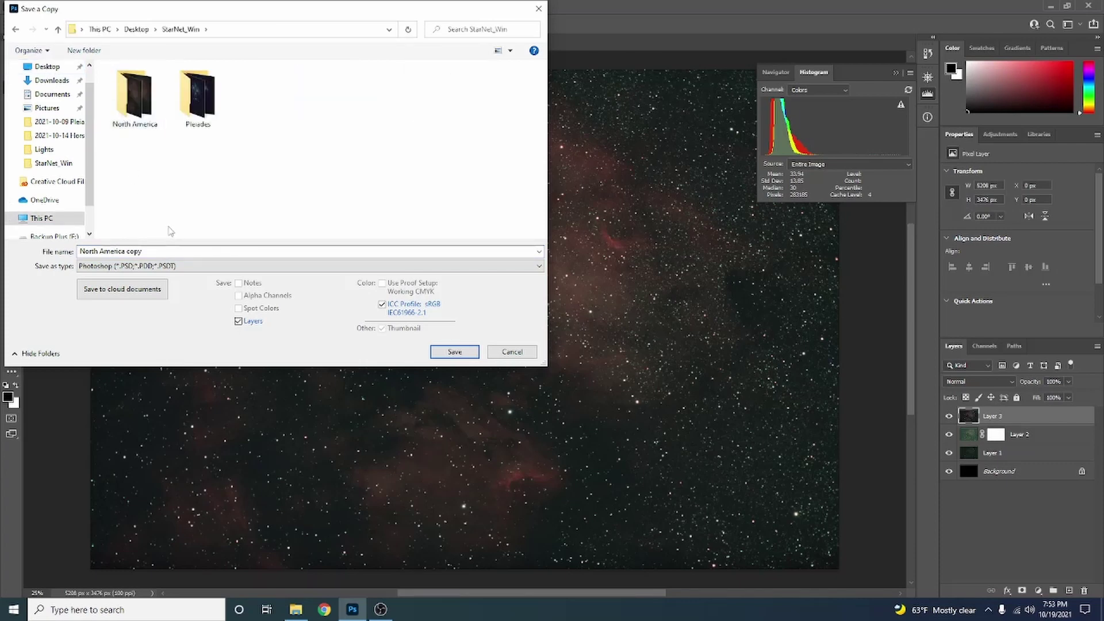
left_click(171, 267)
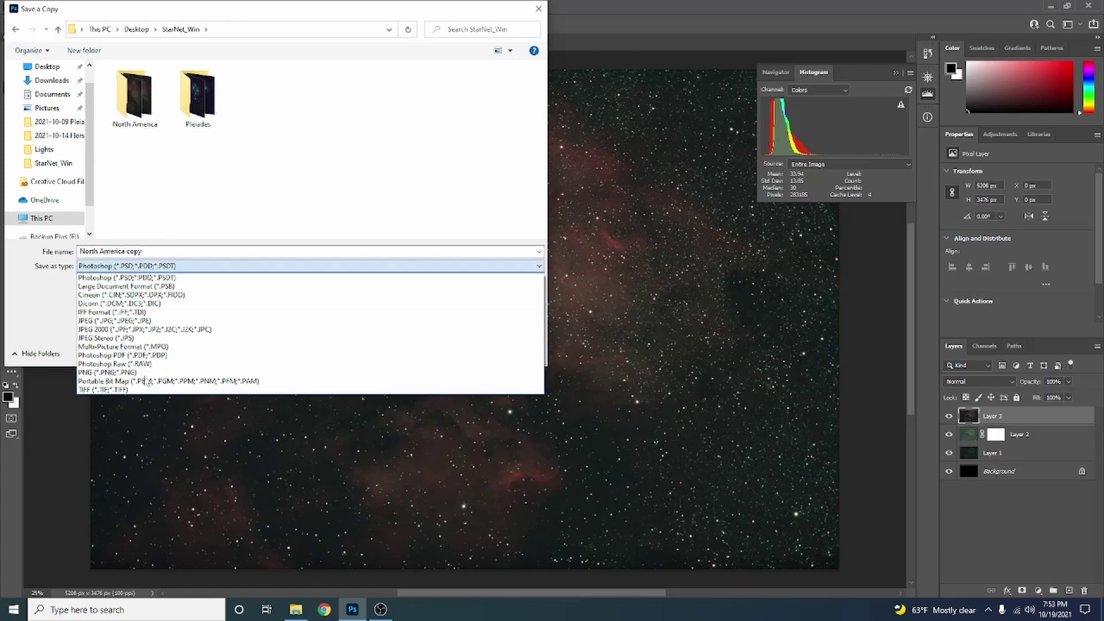
left_click(147, 390)
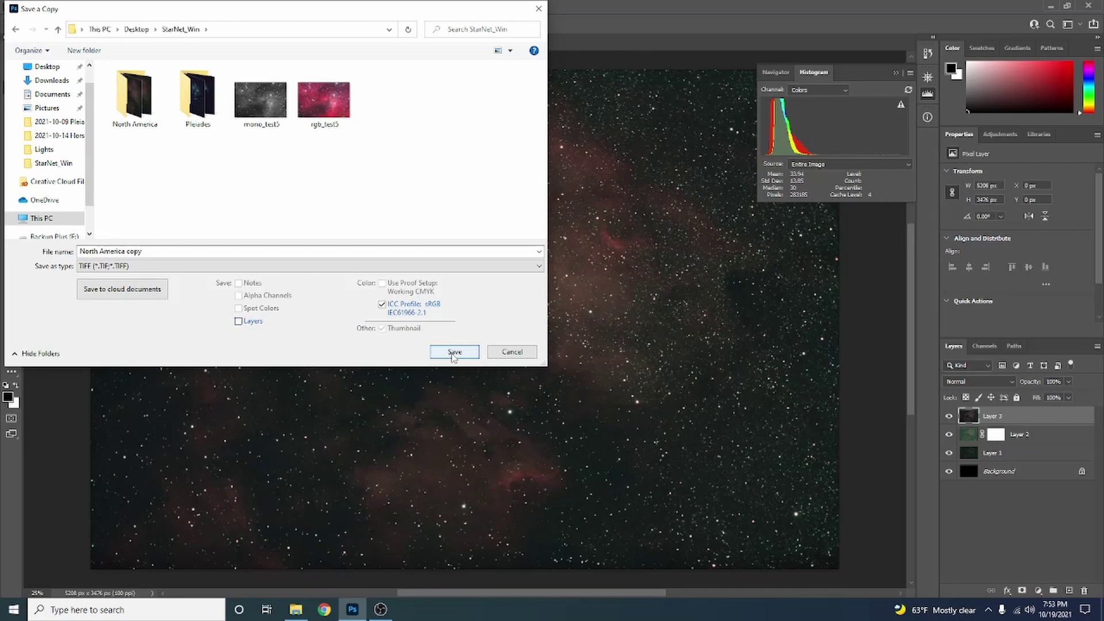
left_click(454, 353)
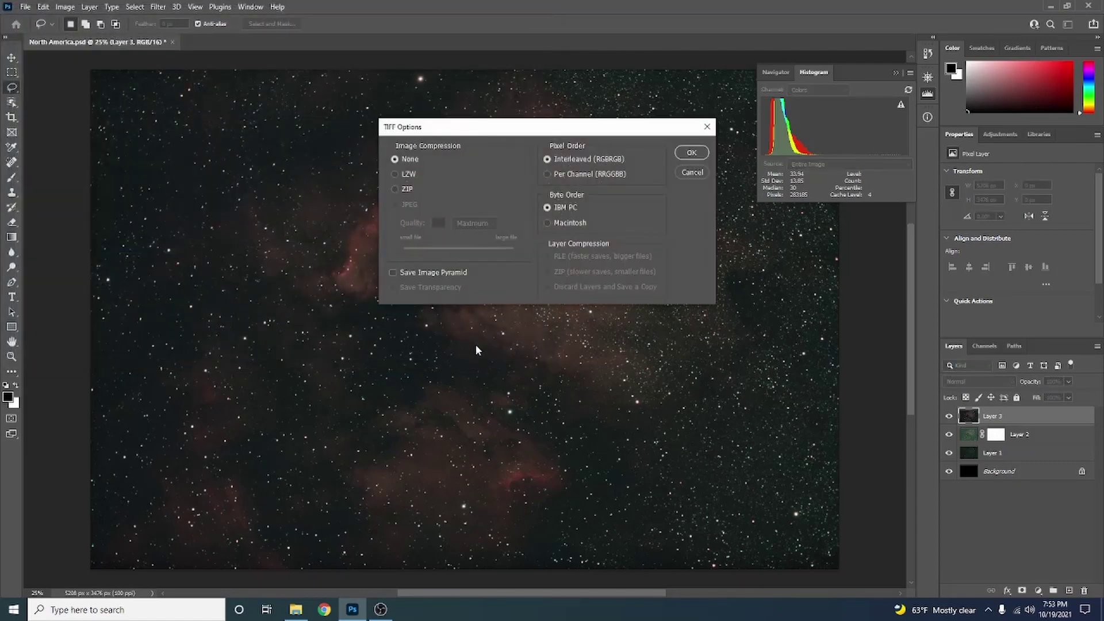
left_click(697, 153)
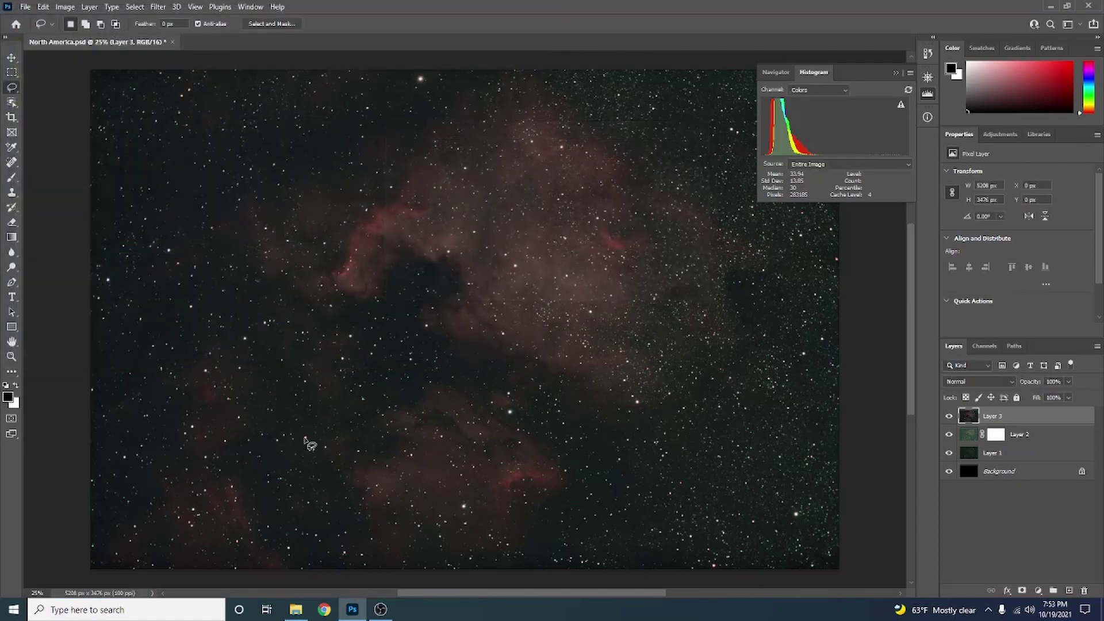
Switch to File Explorer and try running the North America copy TIFF through rgb_starnet++ in StarNet_Win, closing its console window
left_click(296, 610)
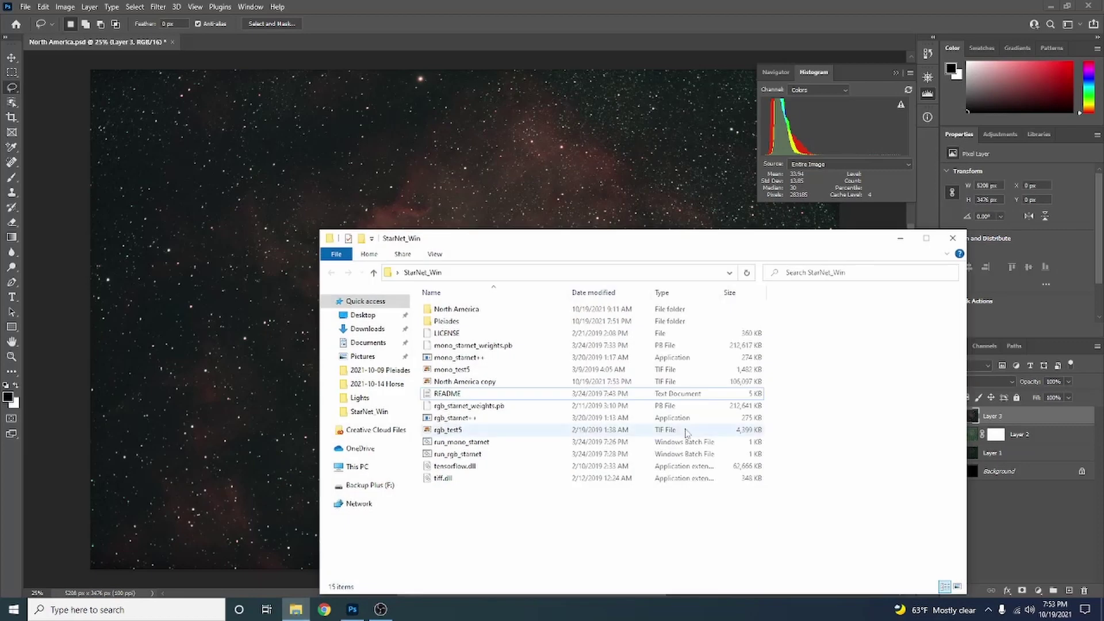
left_click(926, 238)
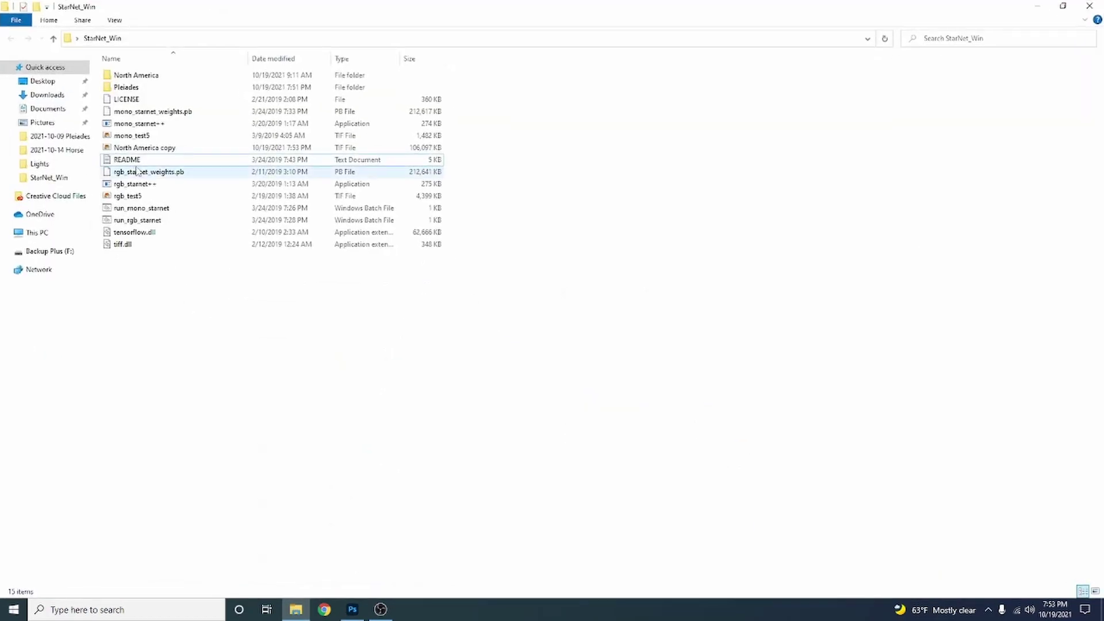
mouse_move(140, 154)
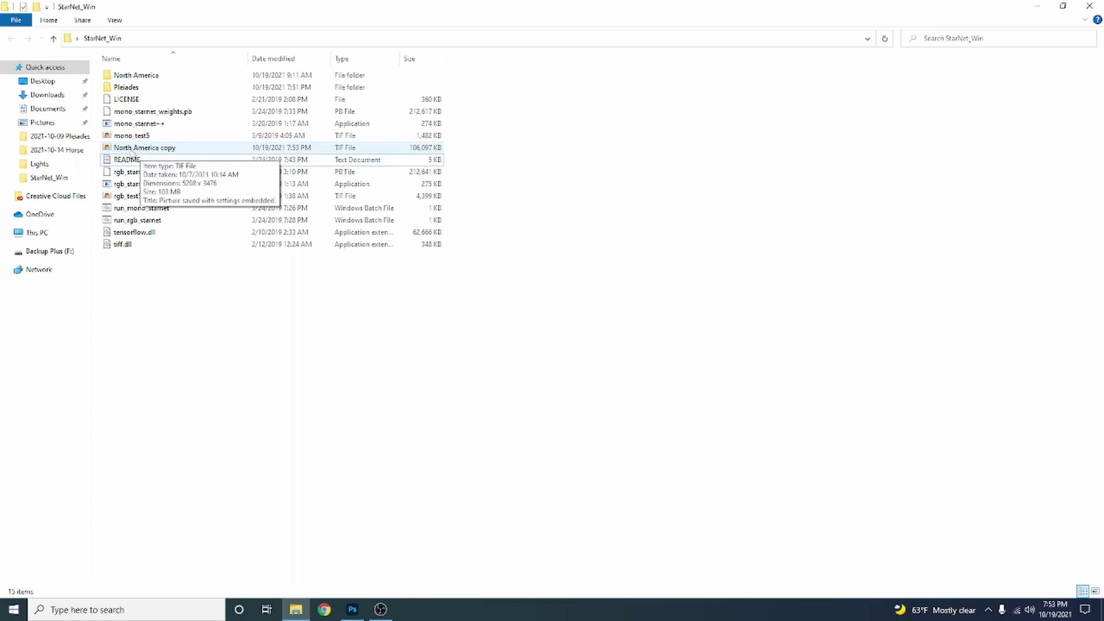
left_click_drag(133, 152, 132, 187)
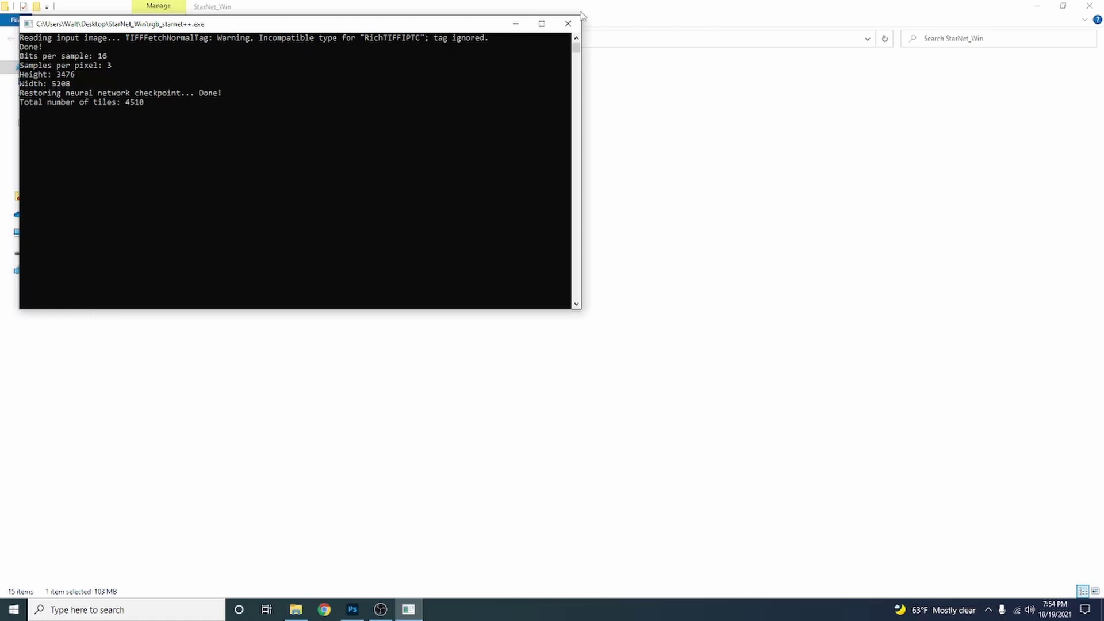
left_click(568, 24)
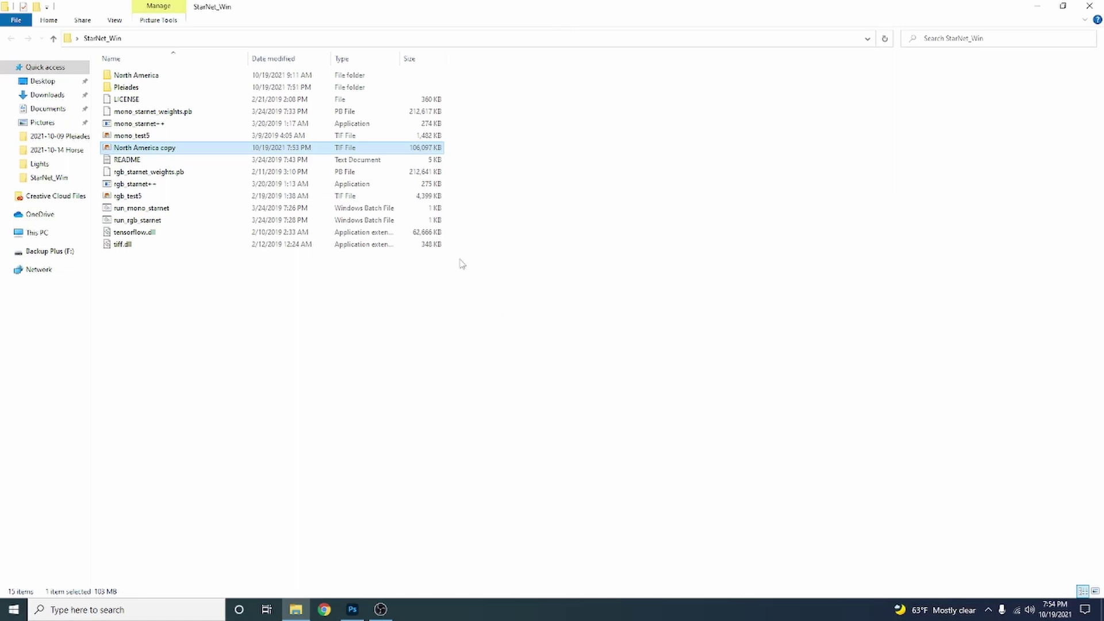
Open starless.tif from the StarNet_Win folder in Photoshop as a separate document
left_click(360, 583)
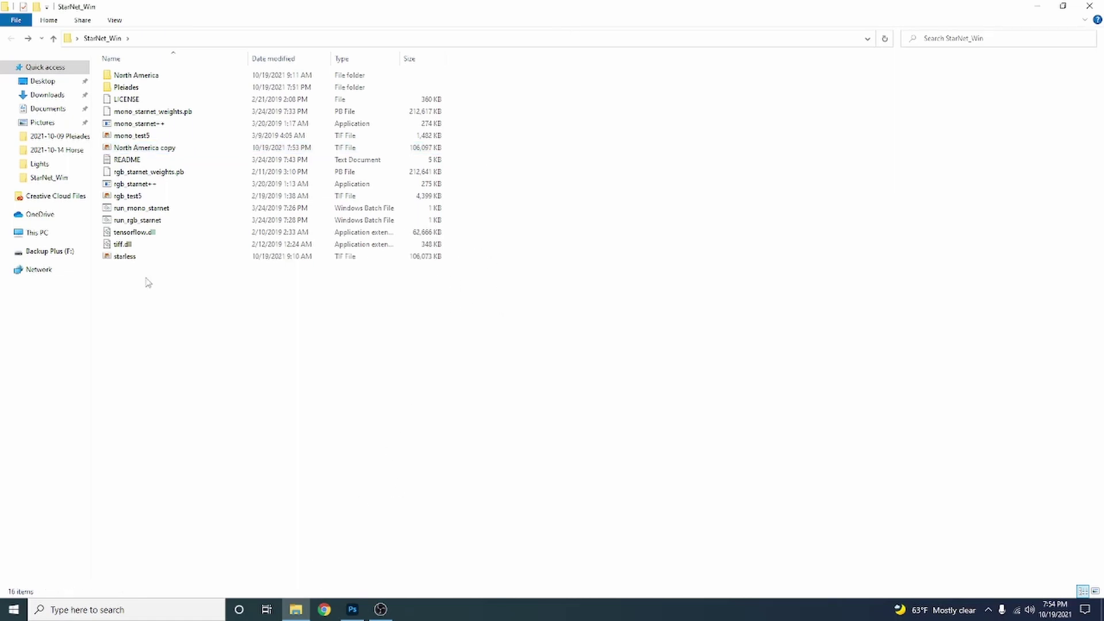
mouse_move(131, 263)
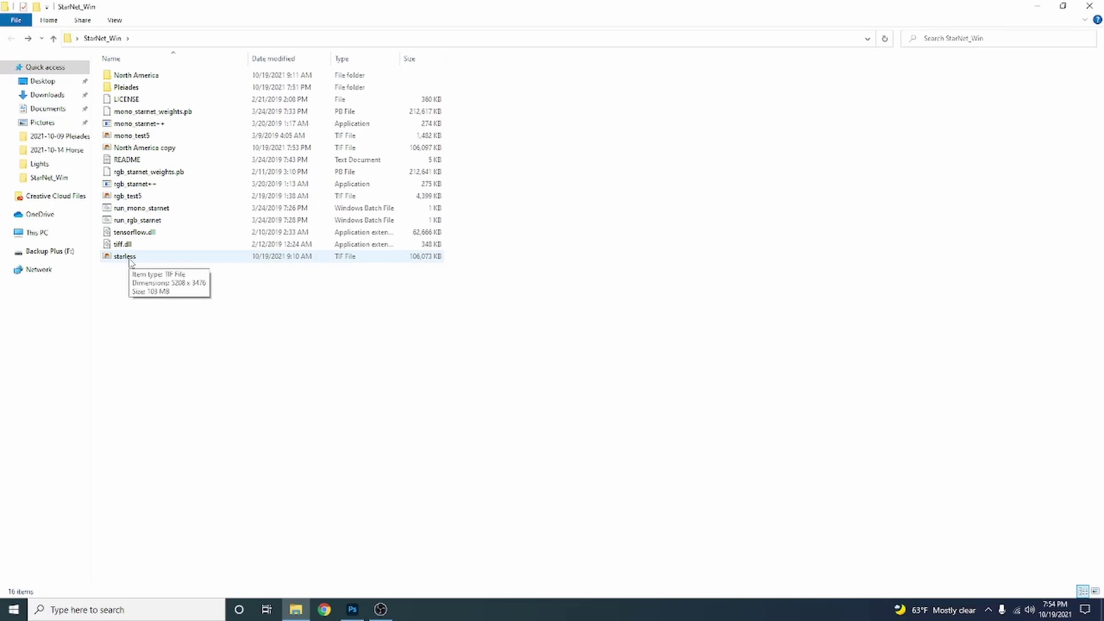
left_click_drag(131, 263, 305, 51)
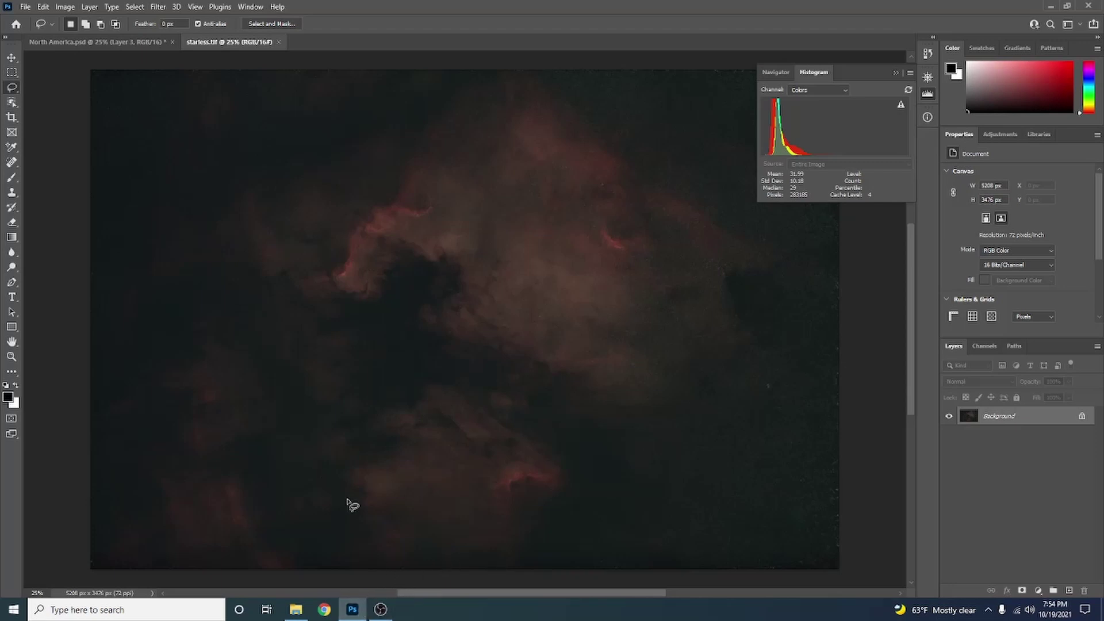
Remove the stars from Layer 3 of North America.psd with the RC-Astro StarXTerminator filter
left_click(134, 44)
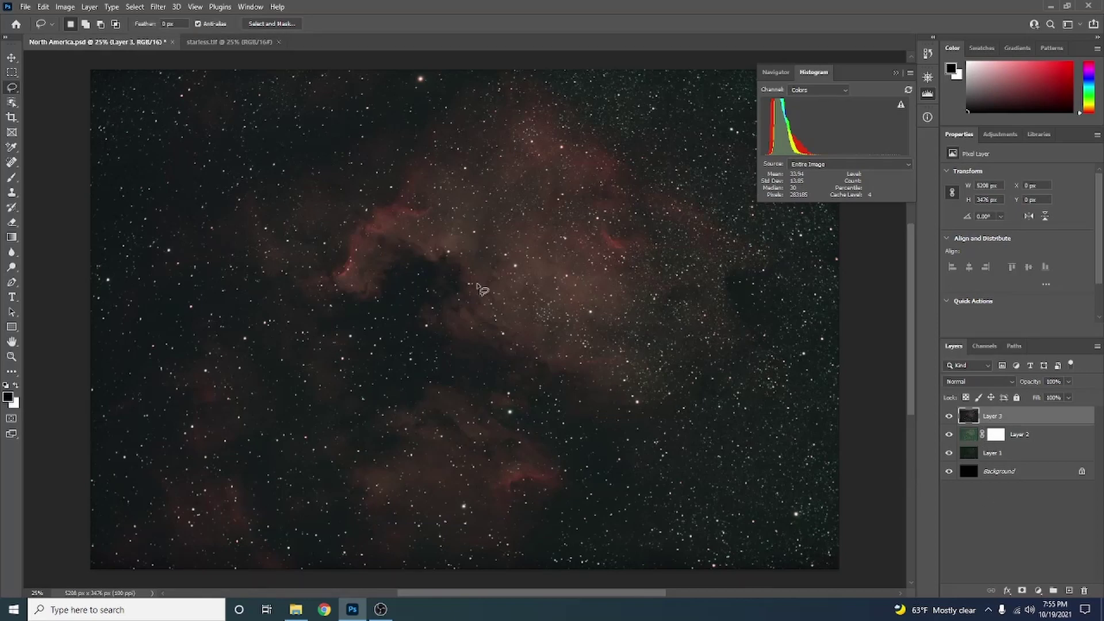
left_click(158, 7)
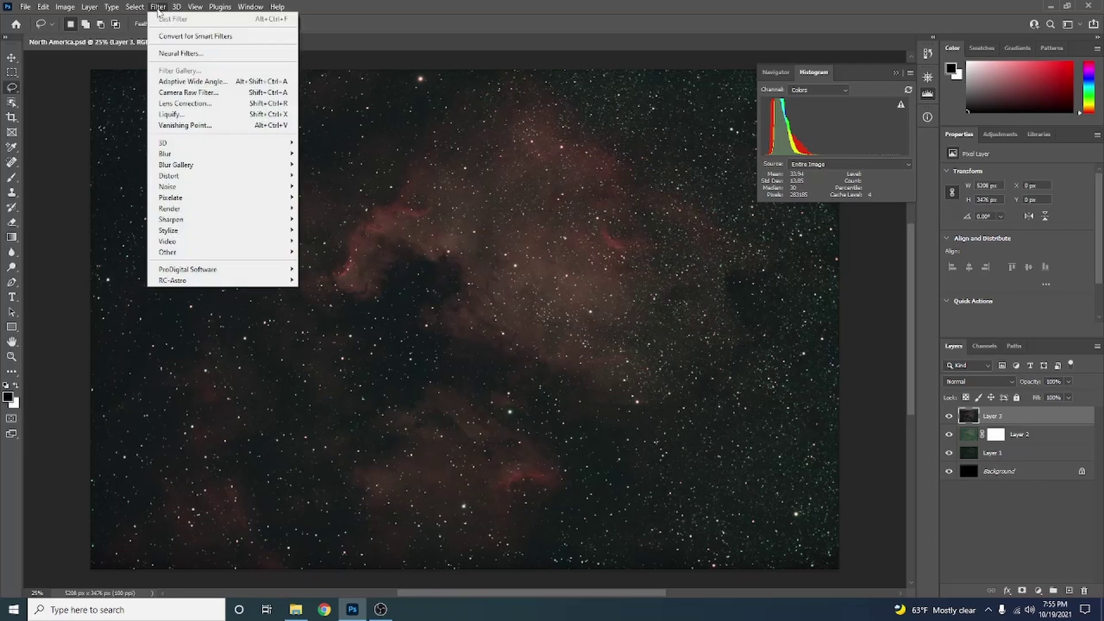
mouse_move(251, 281)
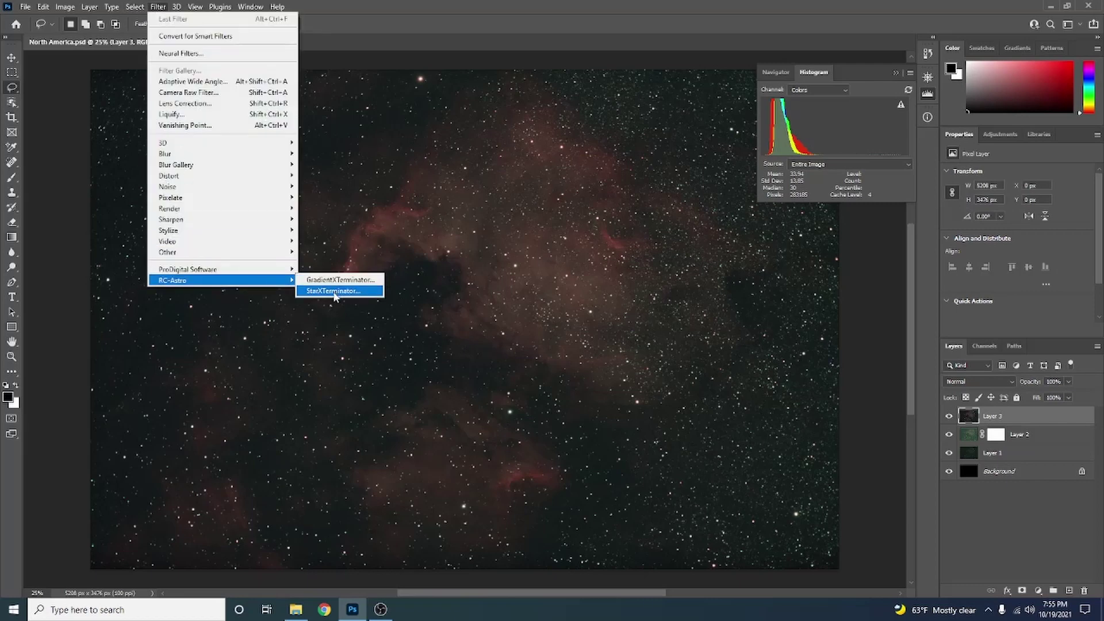
left_click(334, 291)
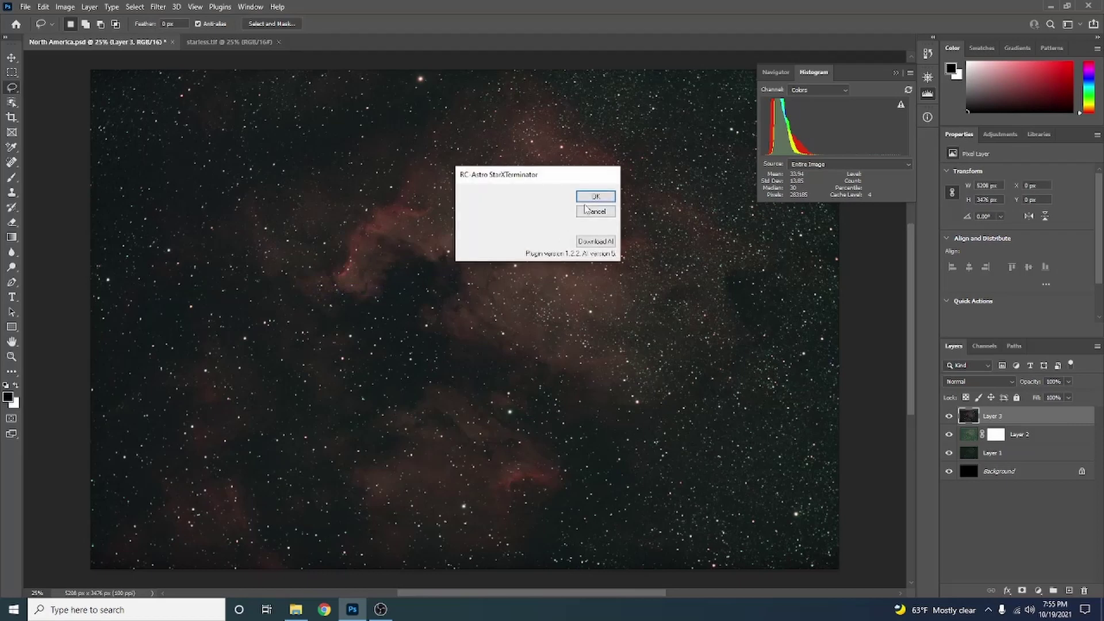
left_click(594, 197)
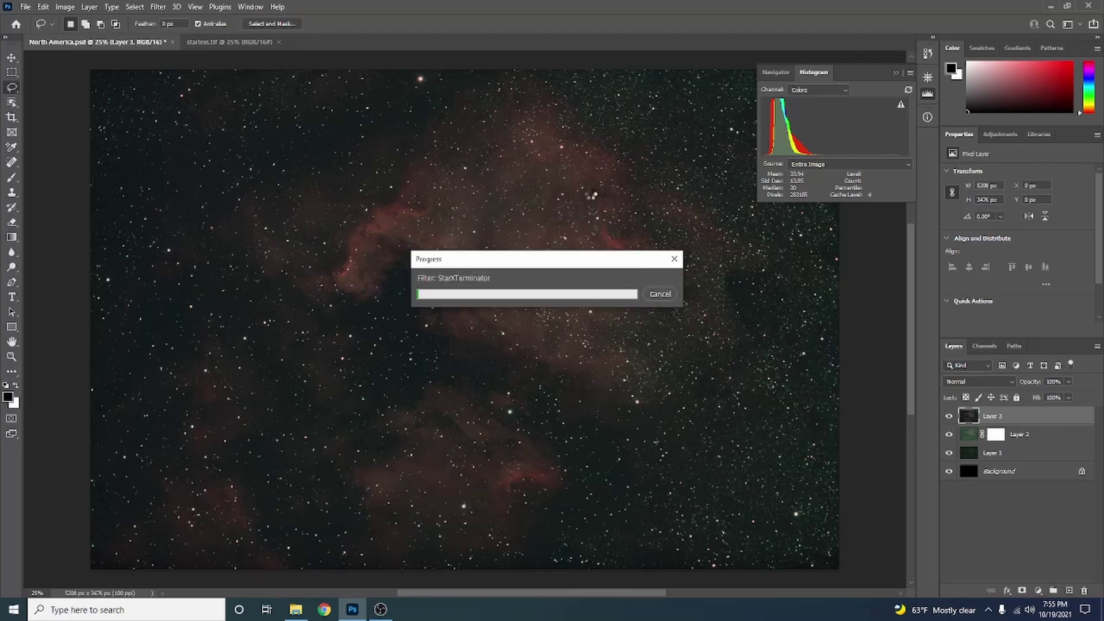
mouse_move(385, 612)
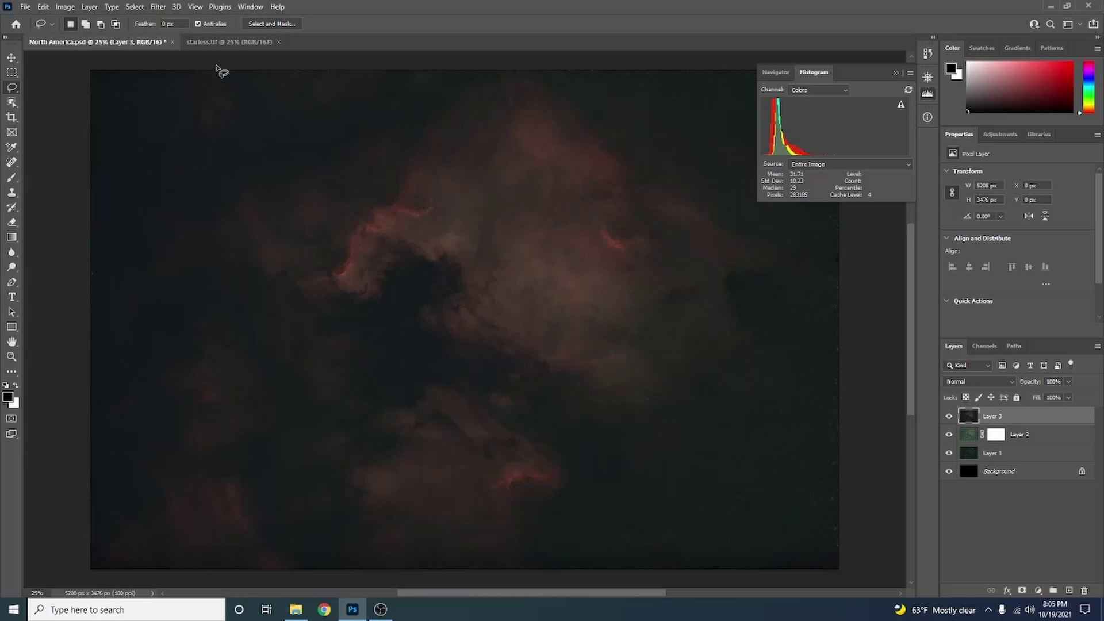
Compare the StarNet result in starless.tif with the StarXTerminator result in North America.psd by alternating between the documents
left_click(209, 43)
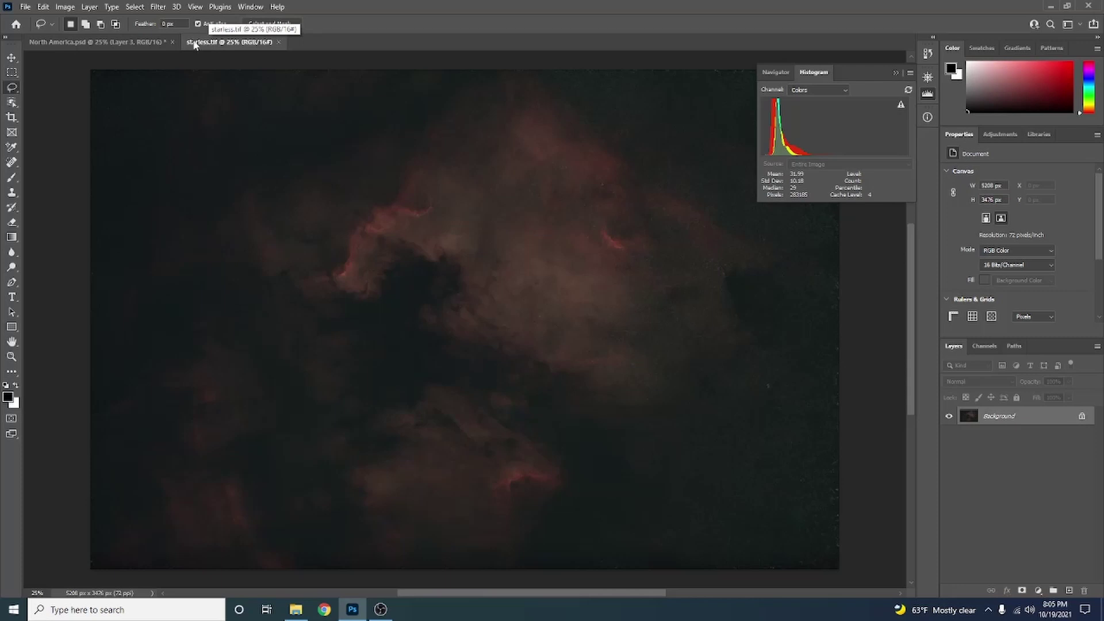
left_click(143, 43)
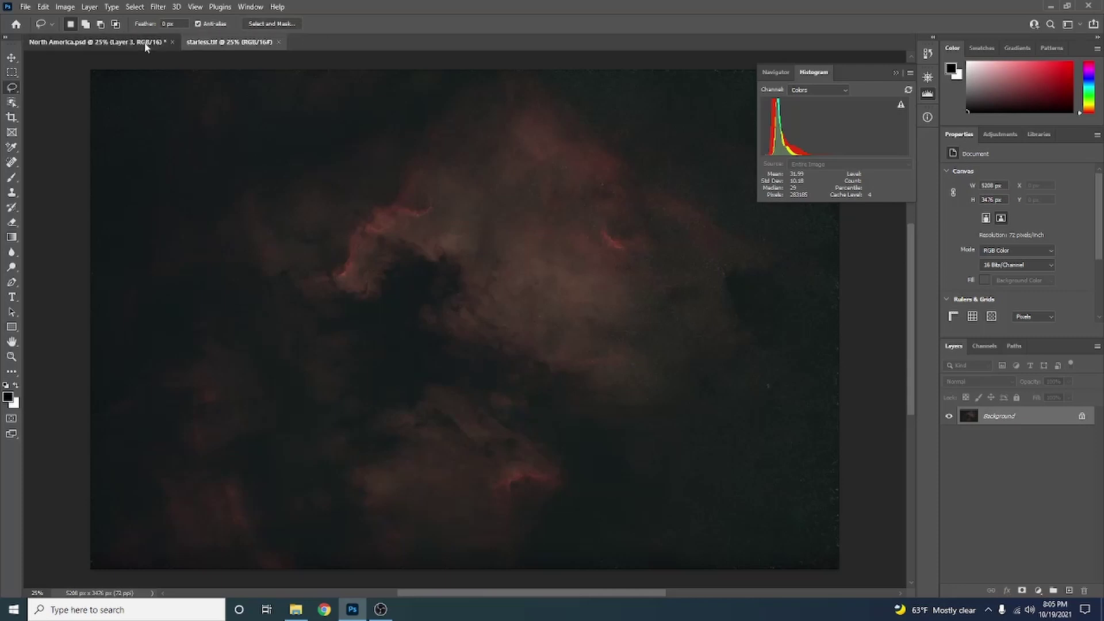
left_click(202, 40)
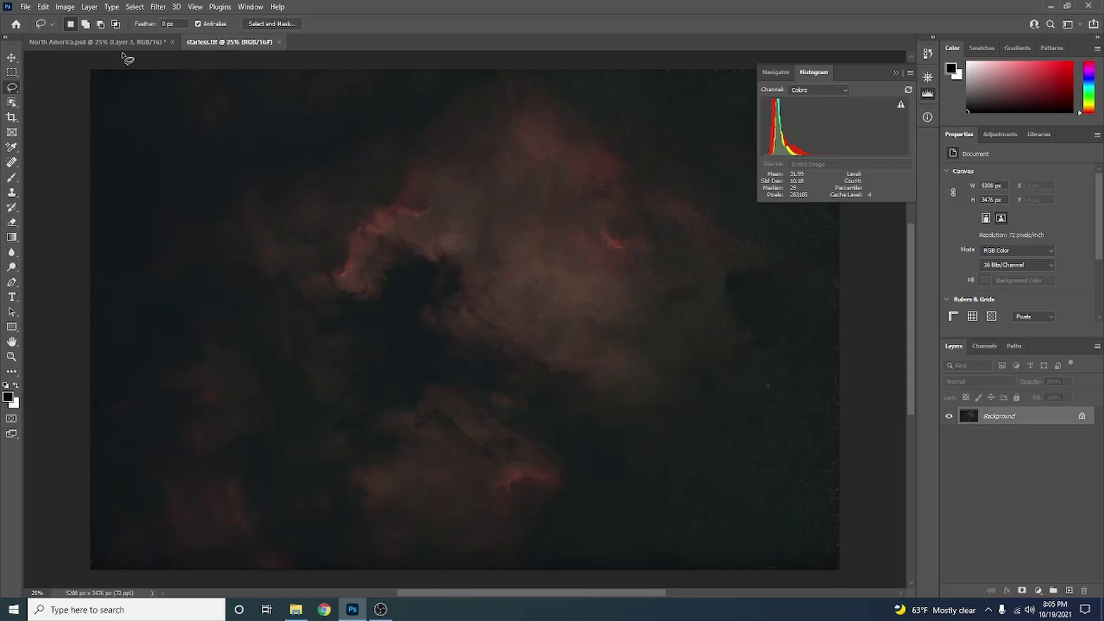
left_click(92, 42)
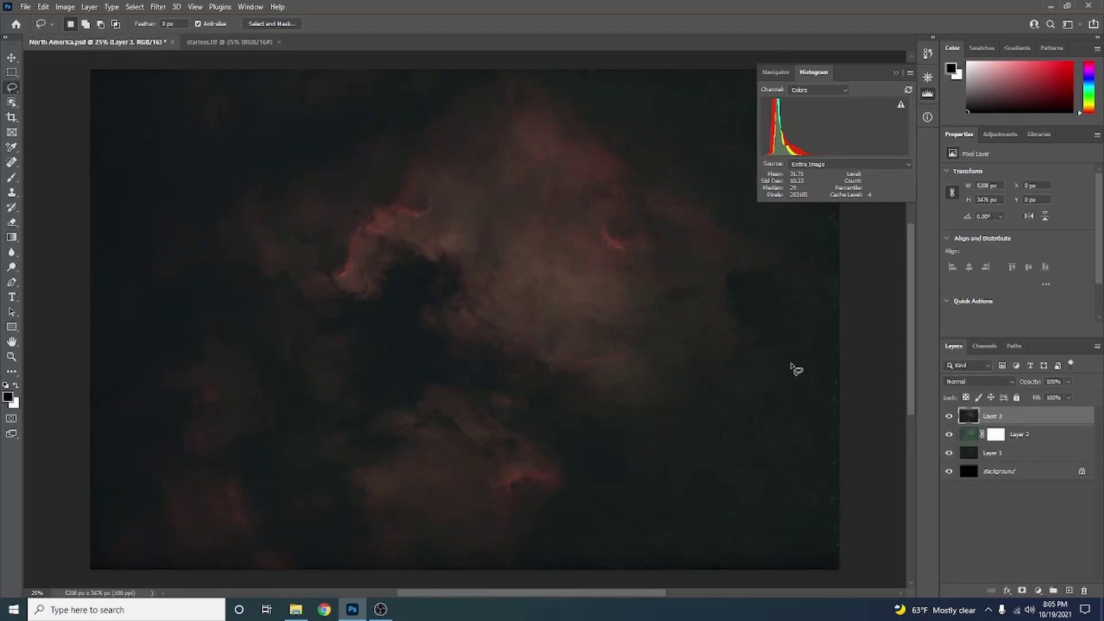
left_click(216, 46)
left_click(84, 46)
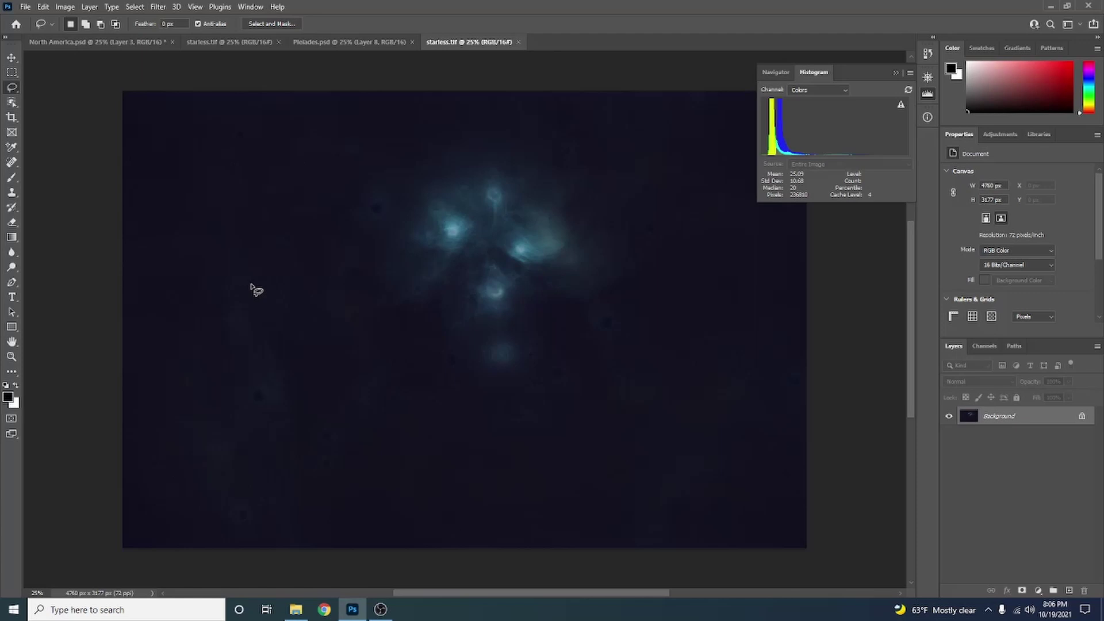
Brighten the Pleiades starless.tif with an RGB Curves adjustment, raising input 39 to about output 65
key("ctrl+m")
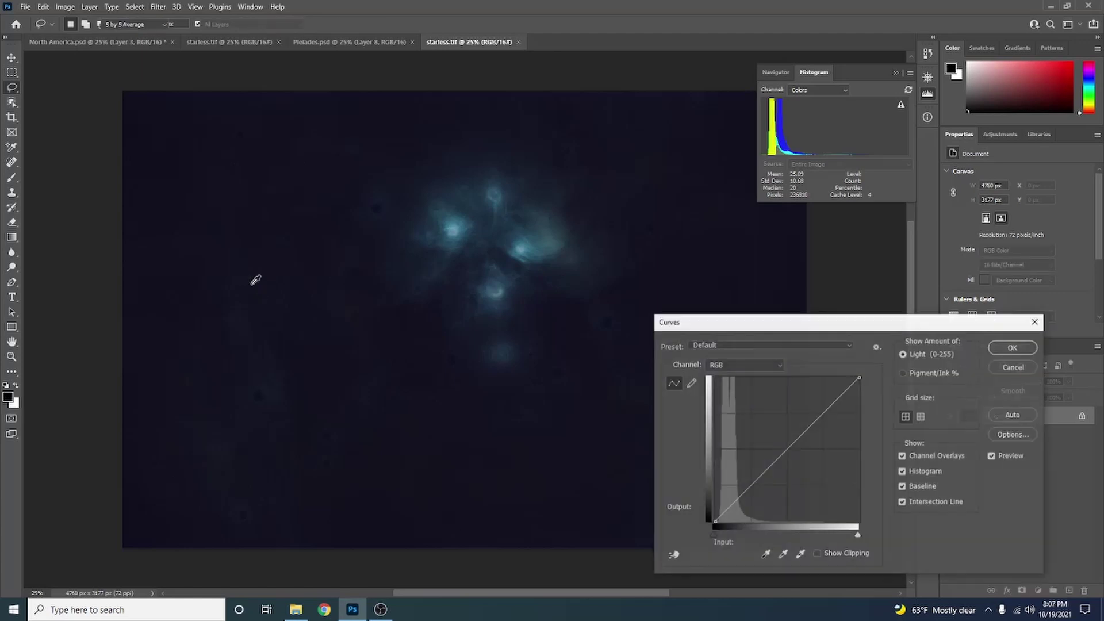
left_click_drag(736, 500, 737, 484)
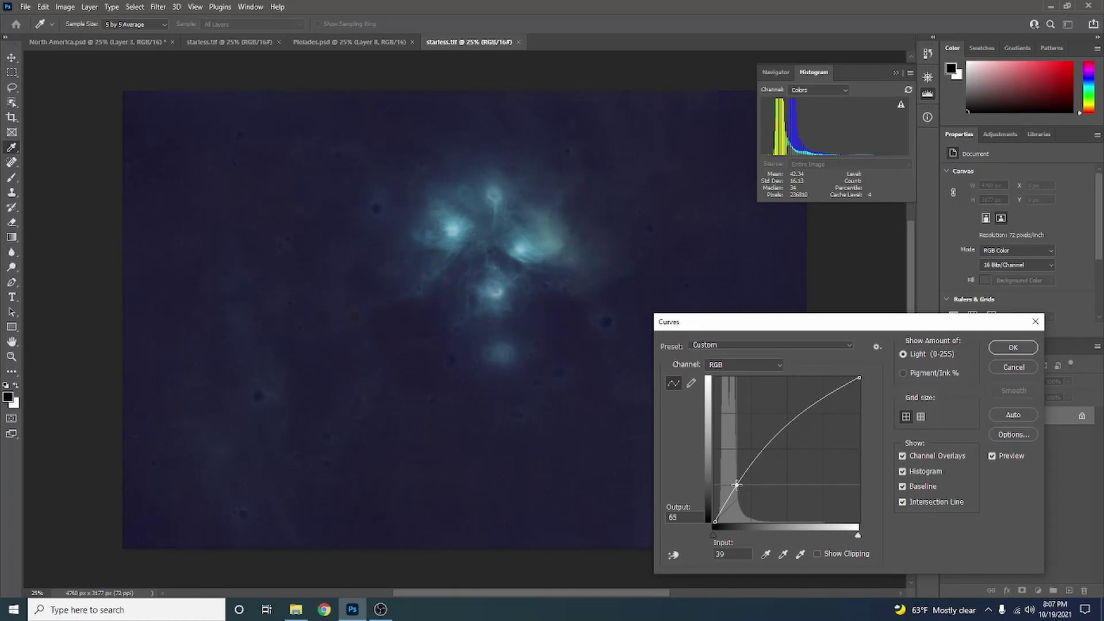
left_click(1002, 347)
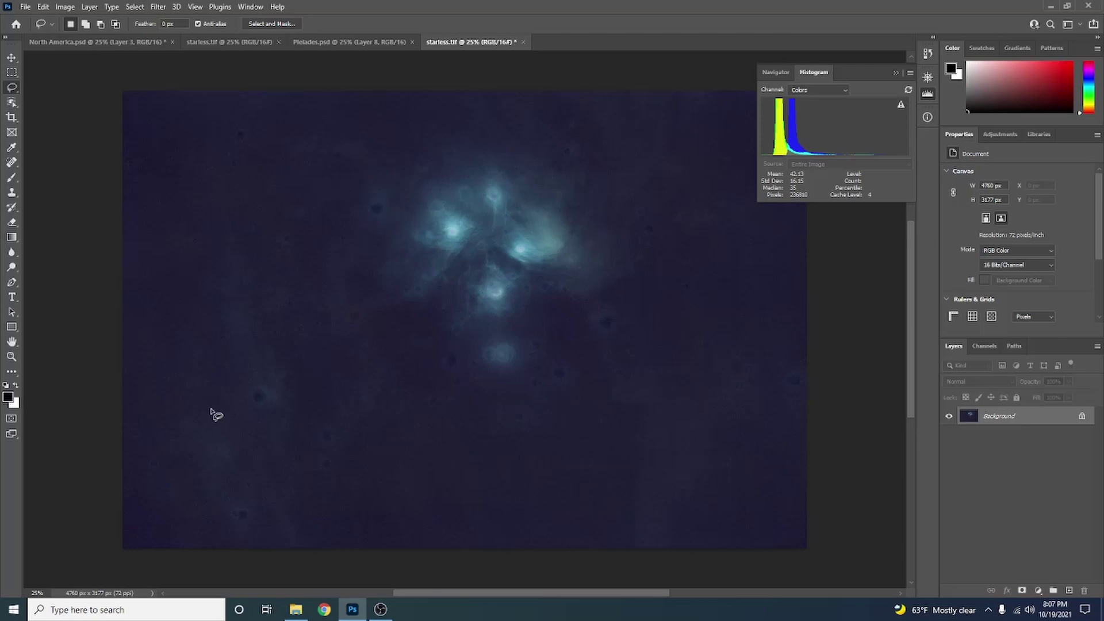
Heal the dark spots beside and below the Pleiades nebula using an enlarged content-aware Spot Healing Brush
left_click(12, 163)
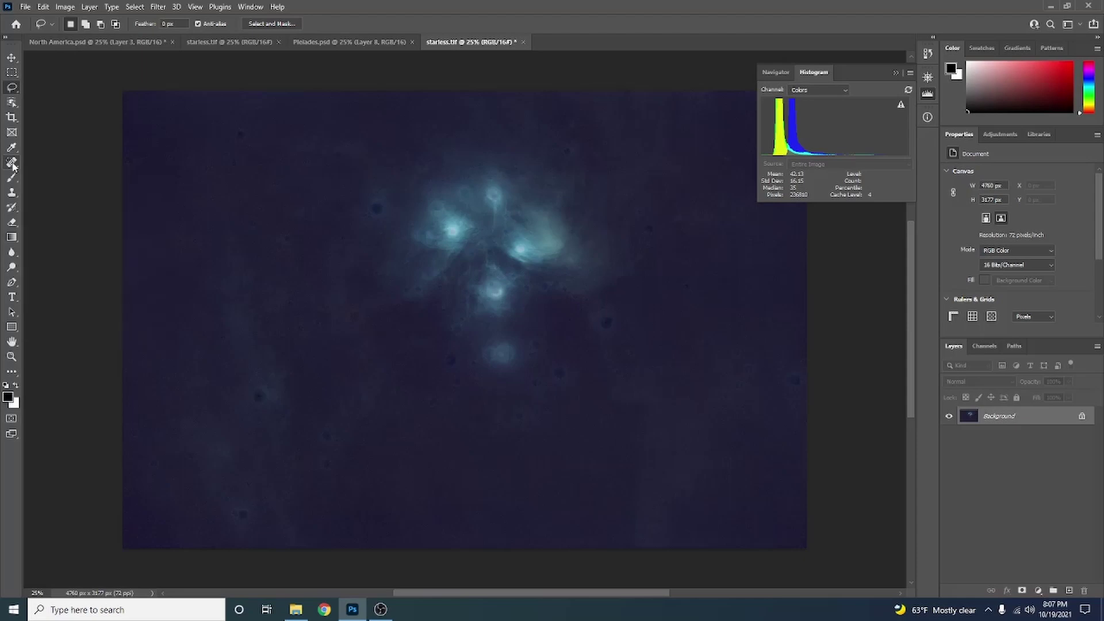
key("bracketright")
key("bracketright")
key("bracketright")
key("bracketright")
left_click(377, 208)
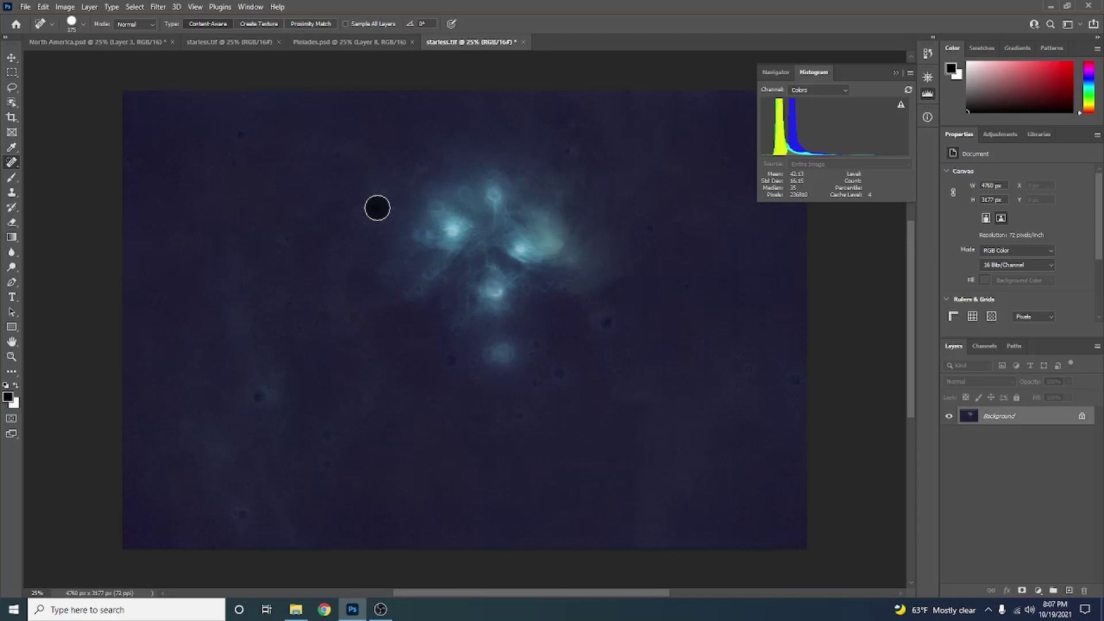
left_click(605, 322)
Brighten Layer 8 of Pleiades.psd with an RGB Curves adjustment, raising input 38 to about output 75
left_click(337, 42)
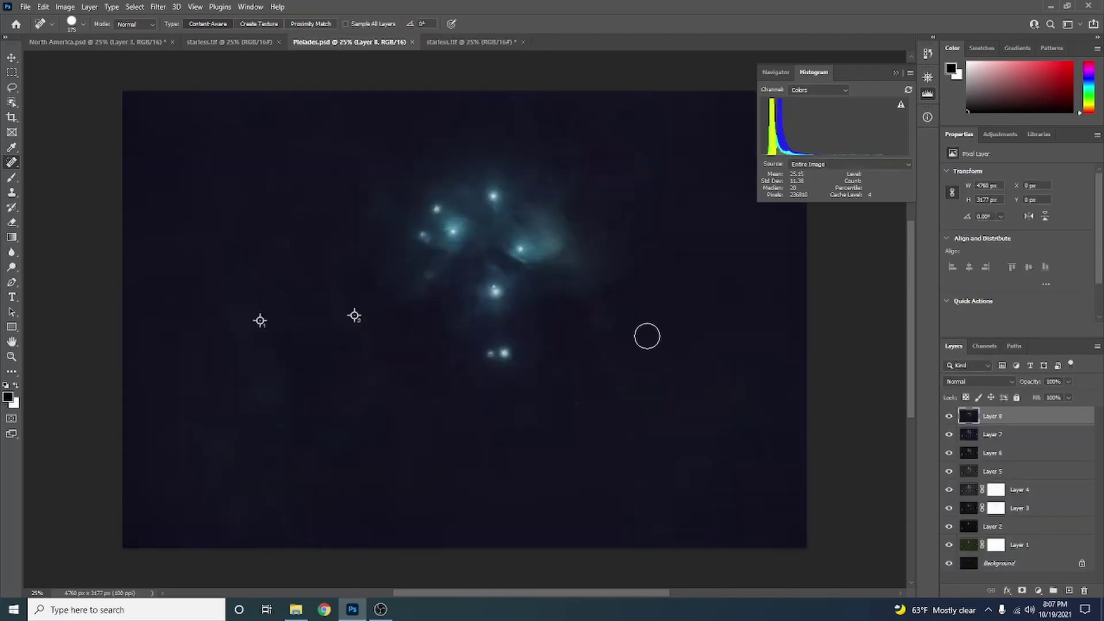
key("ctrl+m")
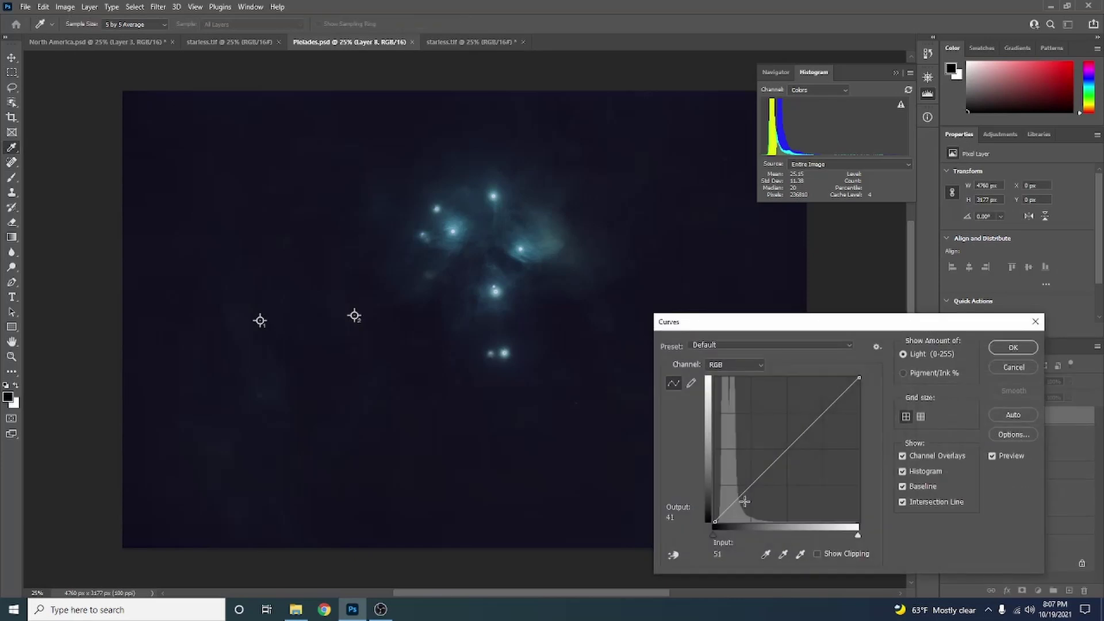
left_click_drag(740, 496, 736, 478)
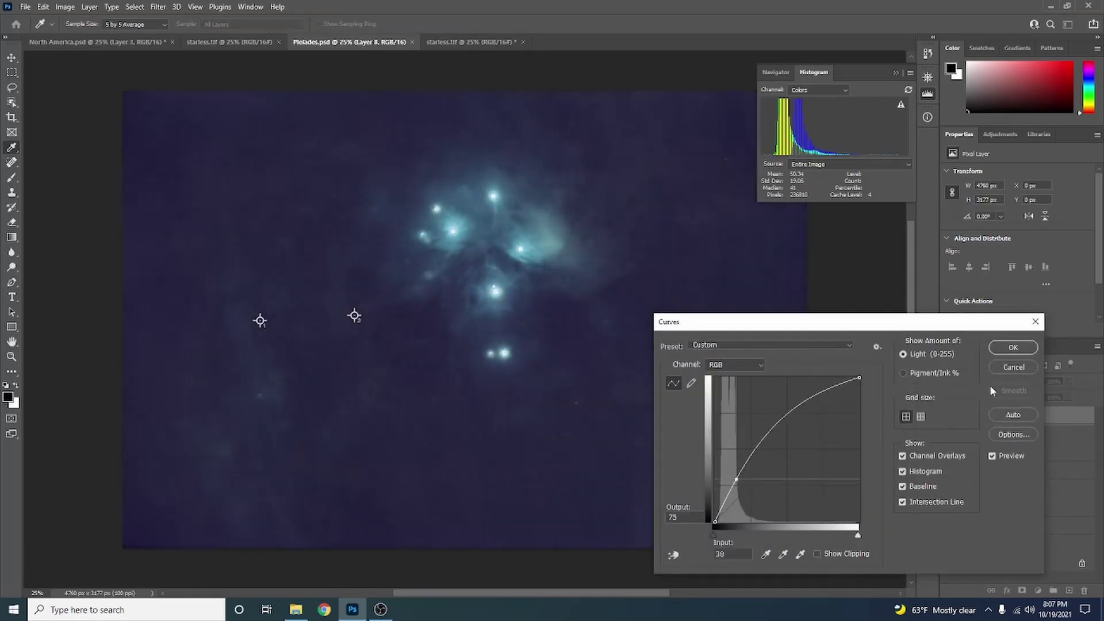
left_click(1014, 349)
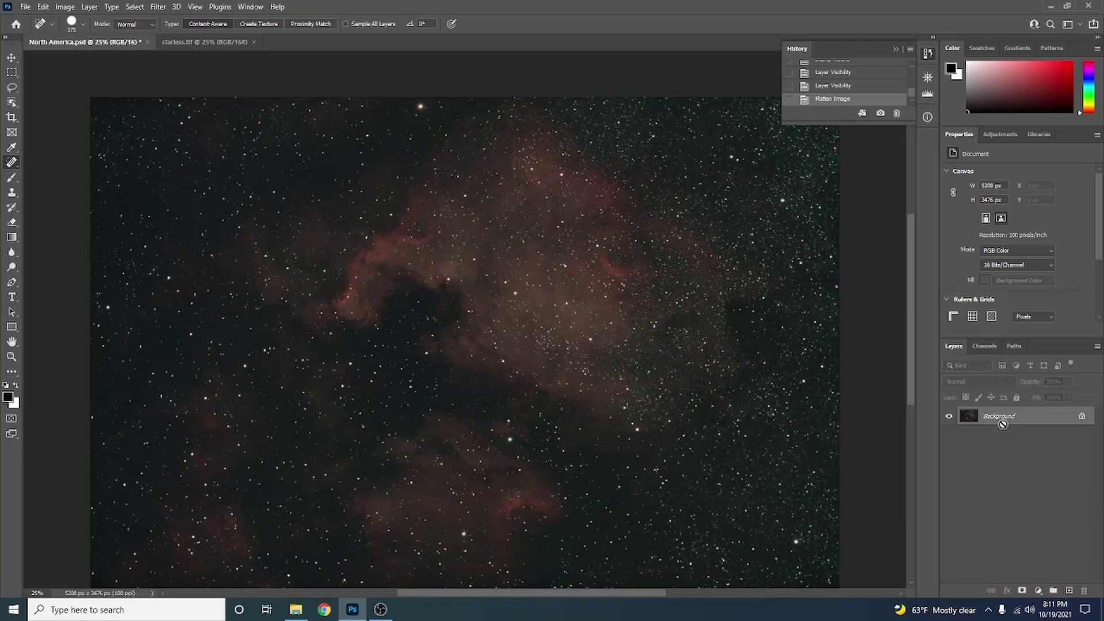
Duplicate the Background layer of North America.psd and stamp the visible layers into a new layer on top
key("ctrl+j")
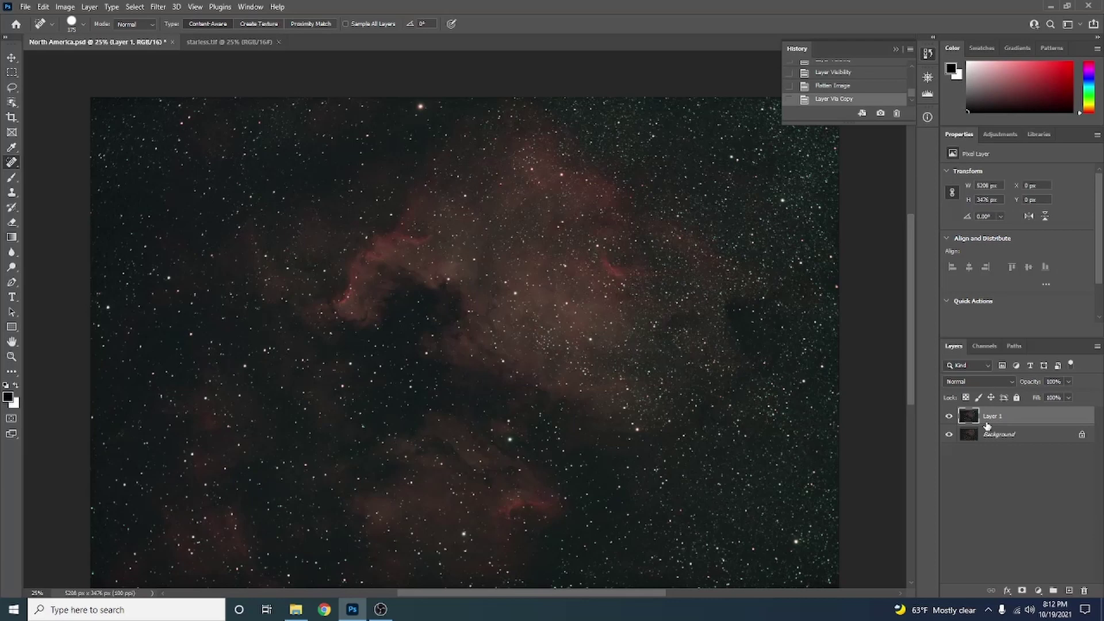
key("ctrl+shift+alt+e")
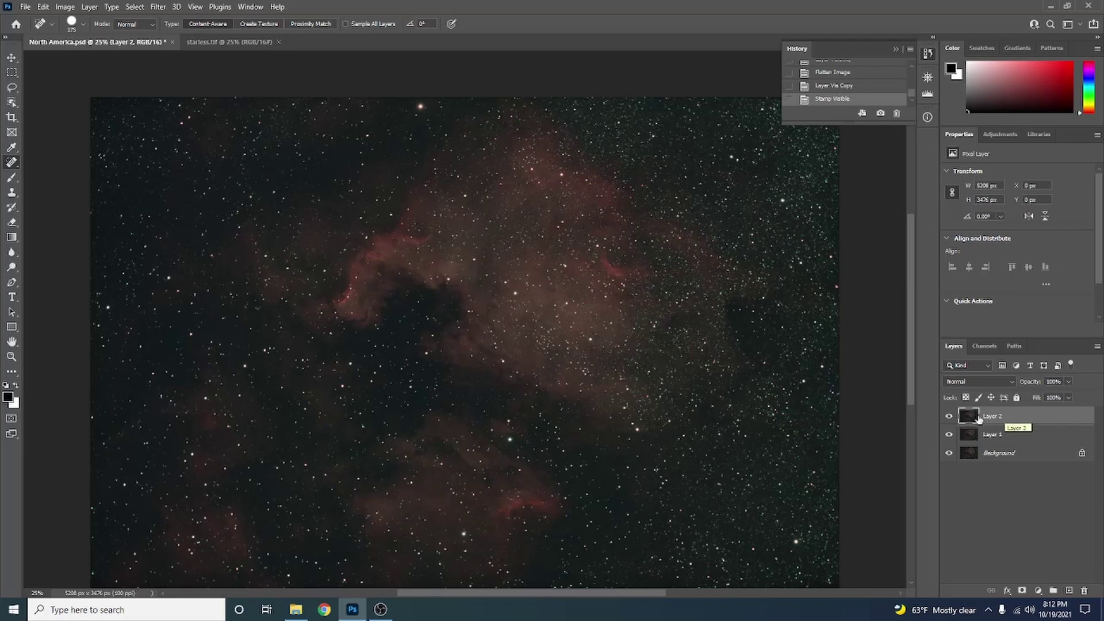
left_click(949, 416)
Remove the stars from Layer 2 with the RC-Astro StarXTerminator filter and rename the layer Starless
left_click(156, 7)
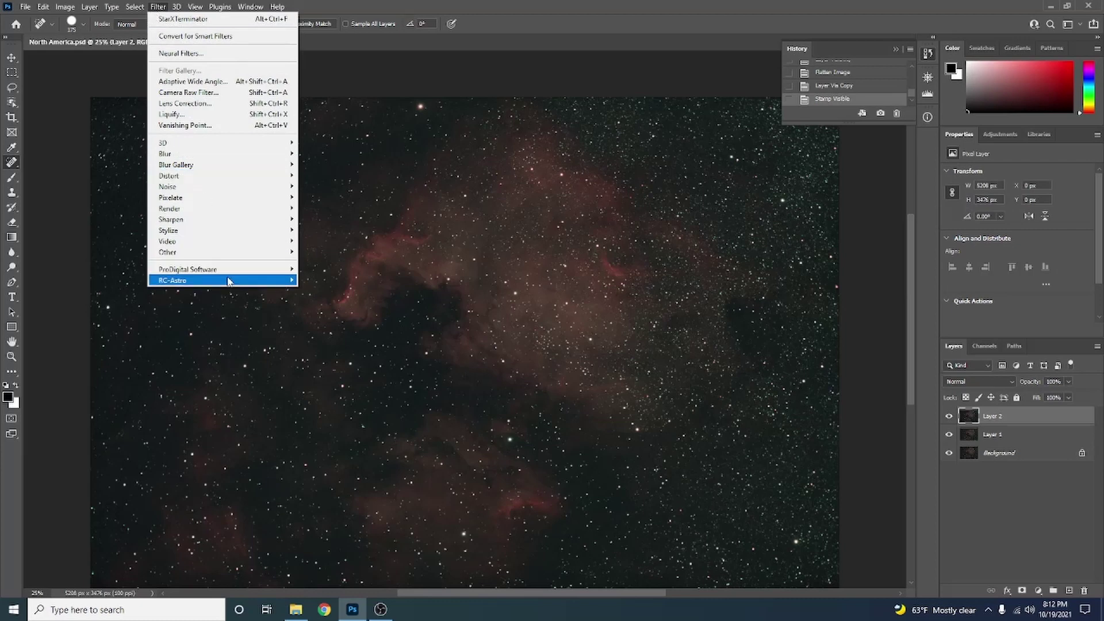
mouse_move(291, 276)
left_click(336, 291)
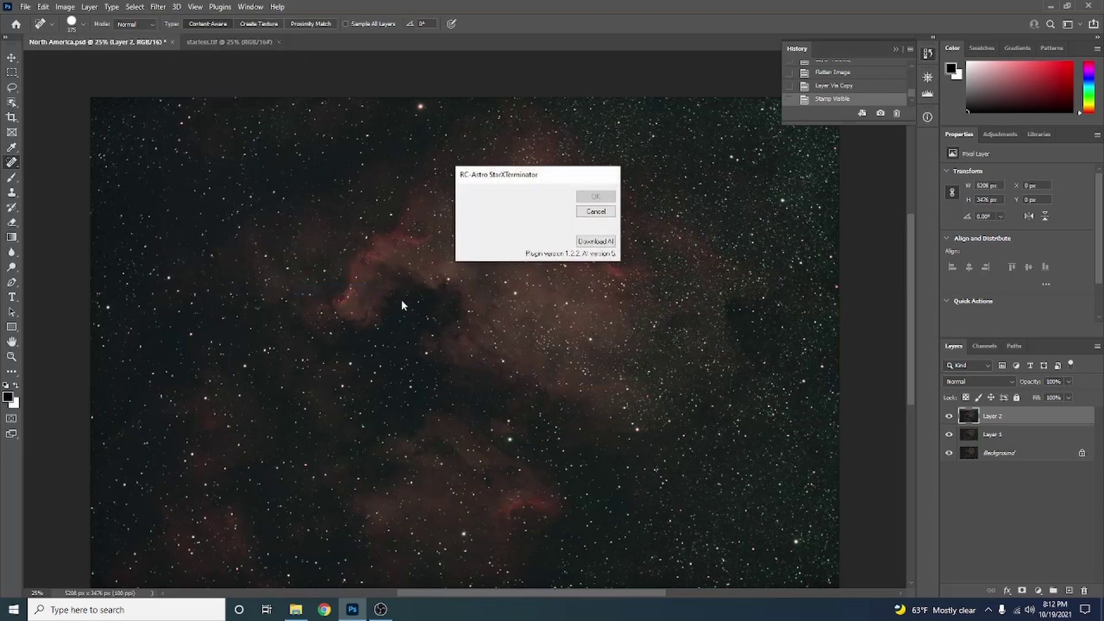
left_click(597, 197)
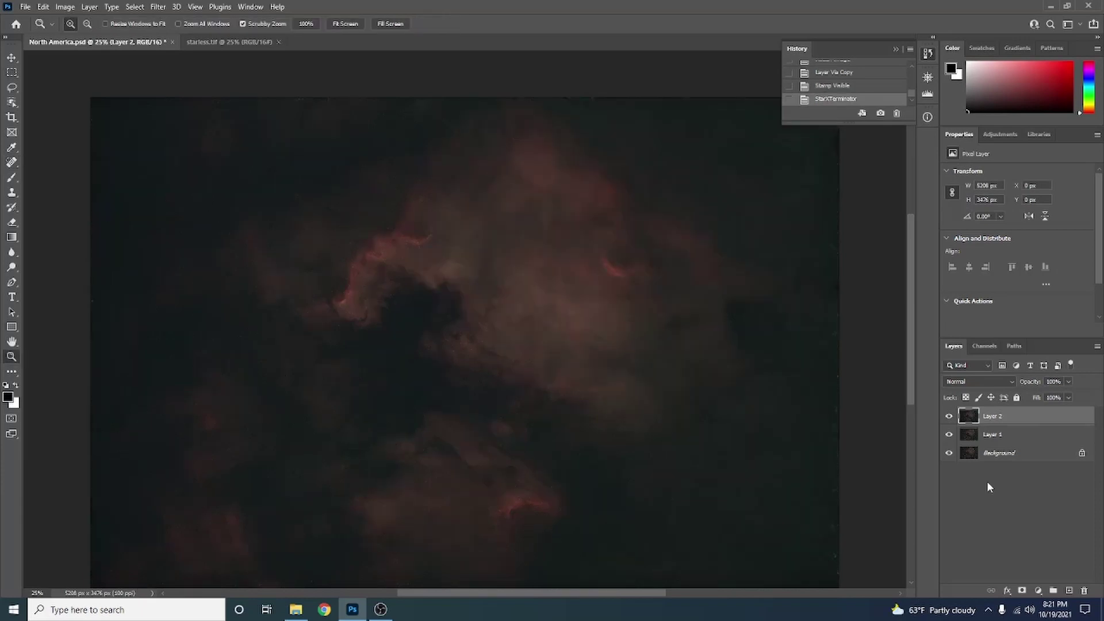
double_click(992, 416)
type("Starless")
key("Return")
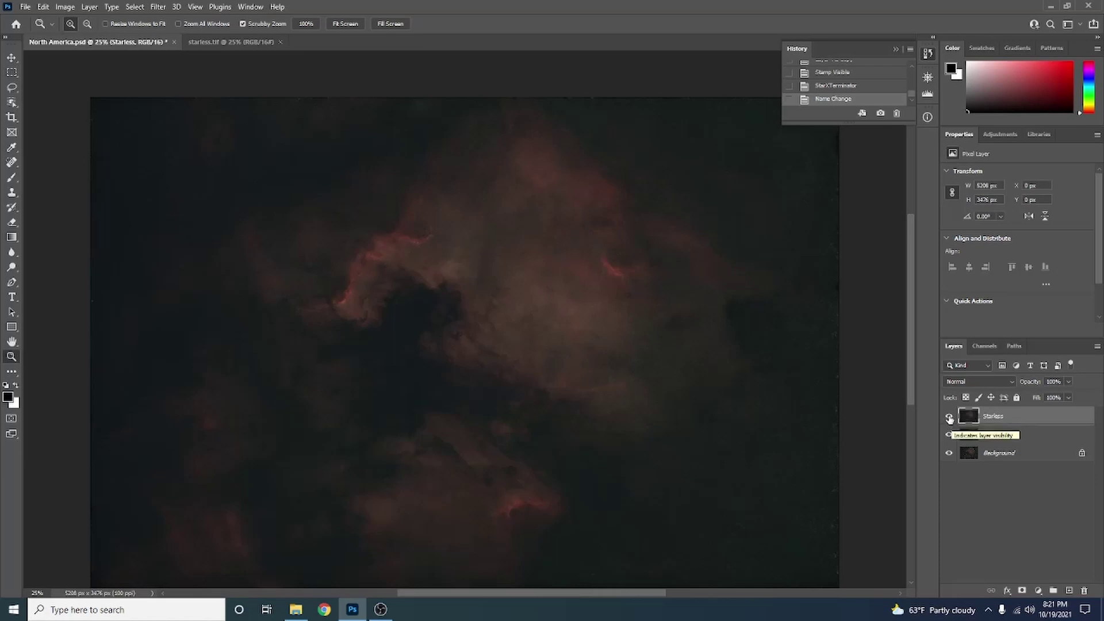
Hide the Starless layer and duplicate Layer 1 under the name Stars Only
left_click(950, 418)
left_click(990, 436)
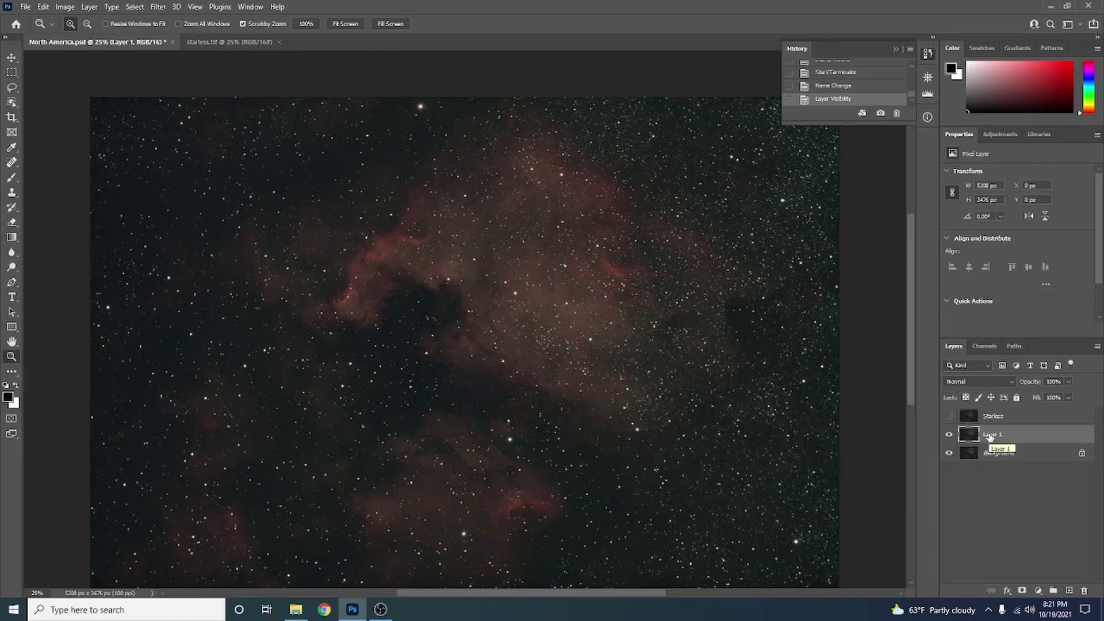
right_click(990, 437)
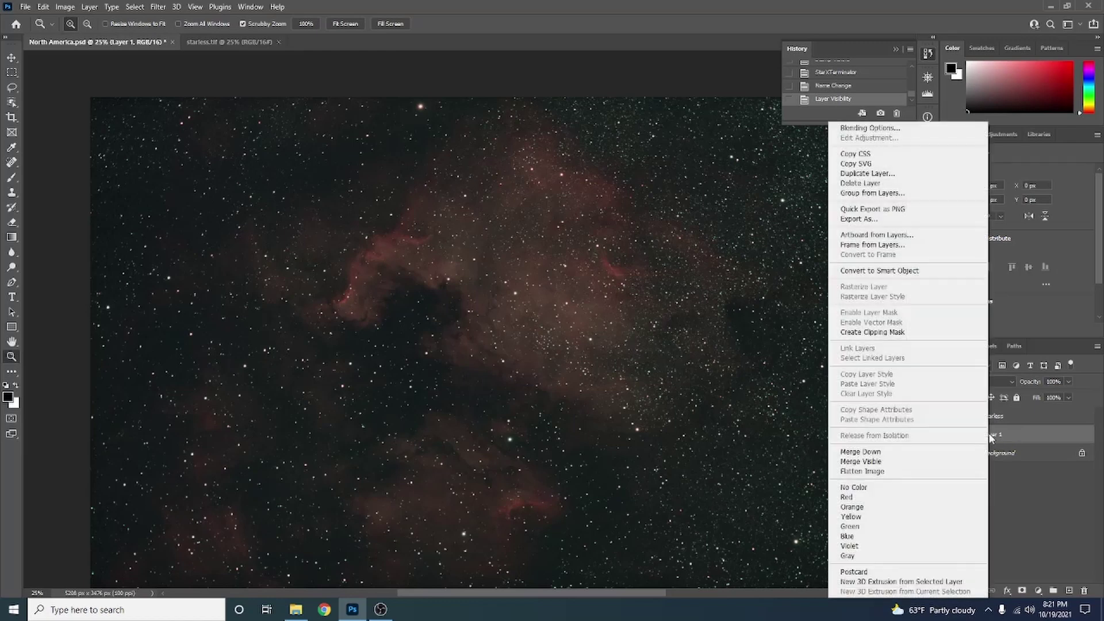
left_click(867, 174)
left_click(647, 170)
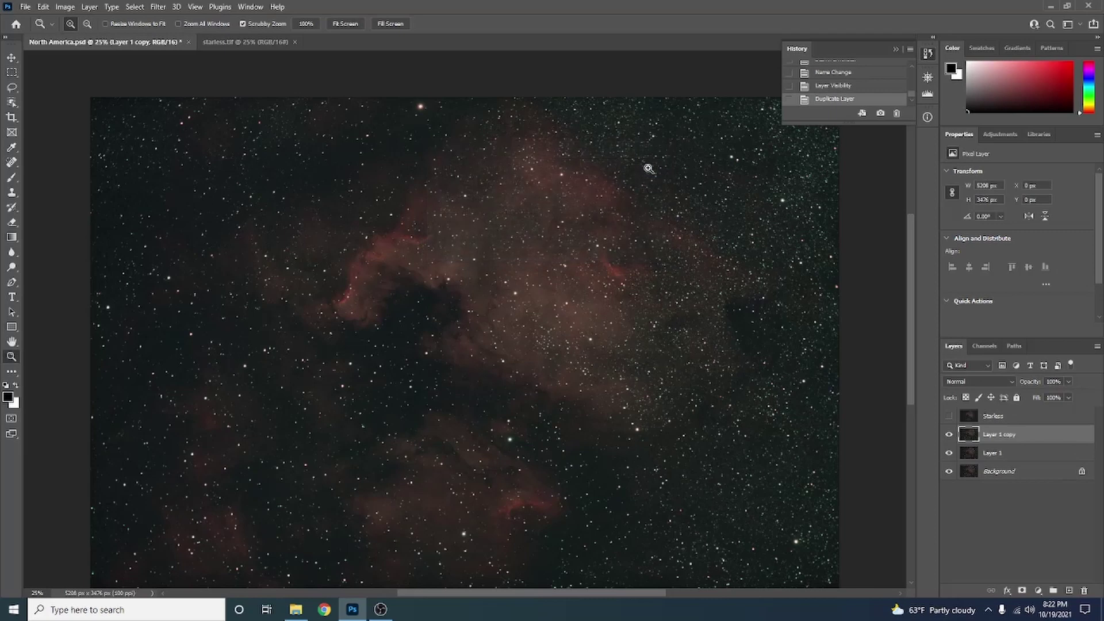
double_click(1003, 435)
type("Stars Only")
key("Return")
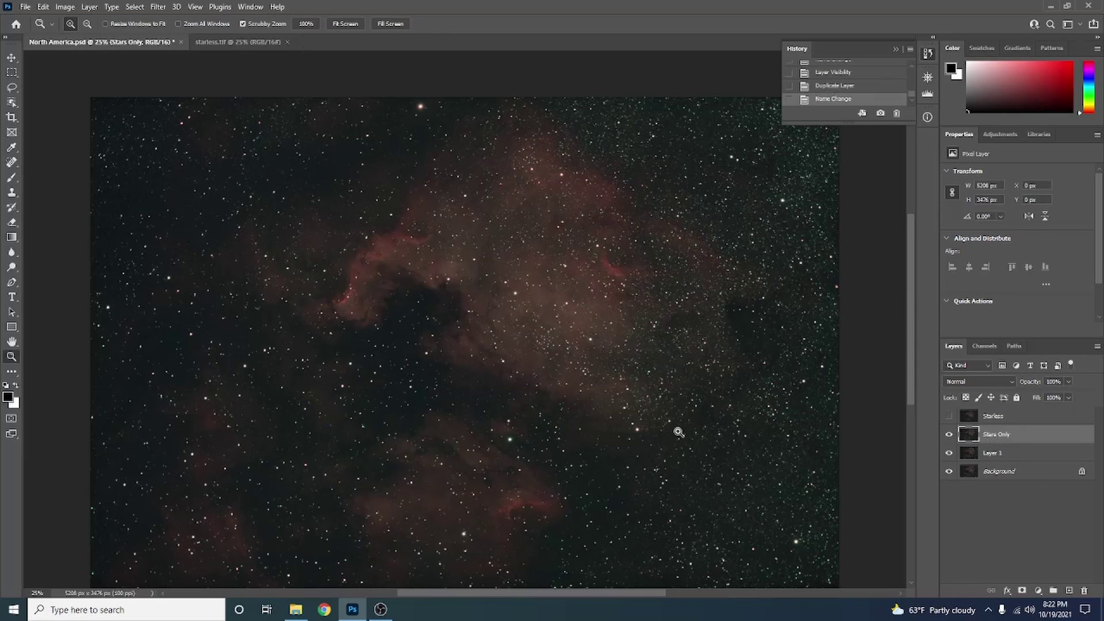
Subtract the Starless layer from Stars Only with Apply Image, using Subtract blending at 100% opacity, scale 1 and offset 2
left_click(69, 8)
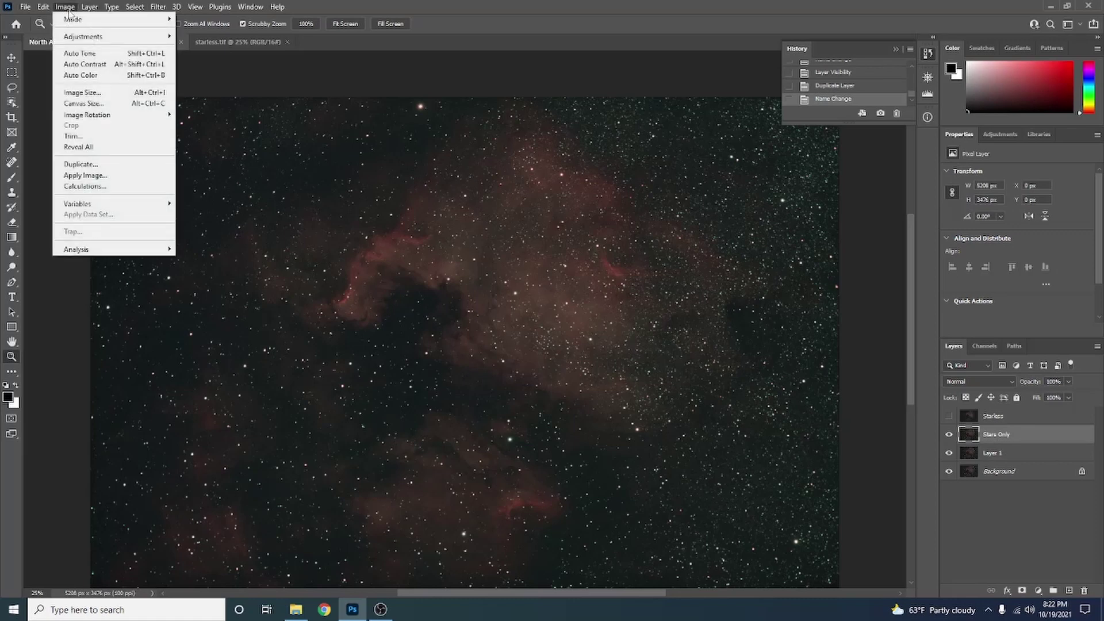
left_click(92, 175)
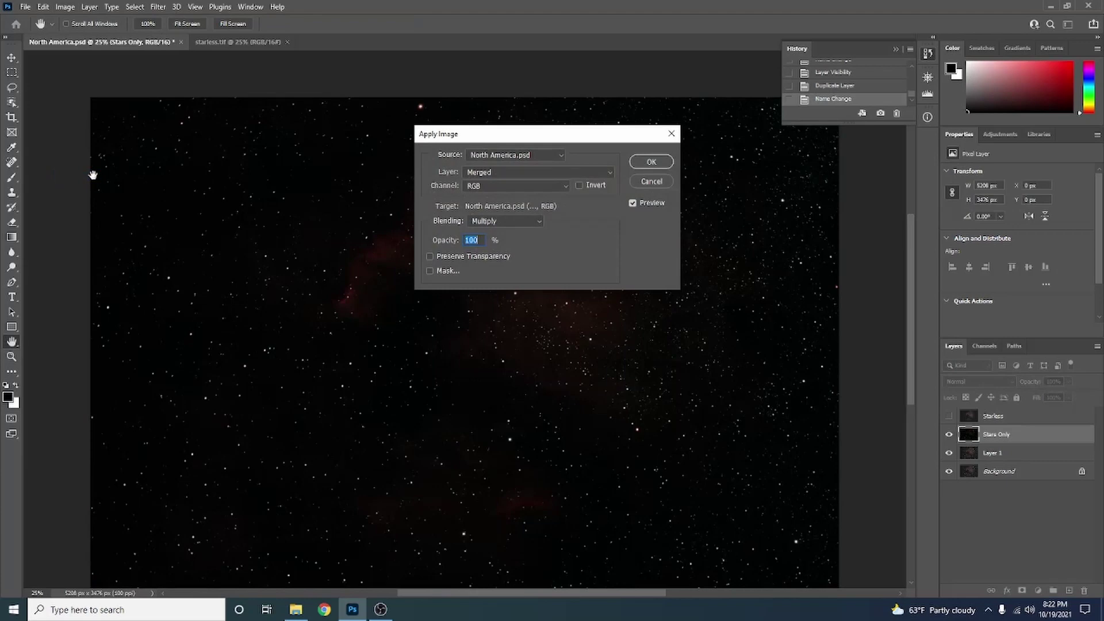
left_click(499, 171)
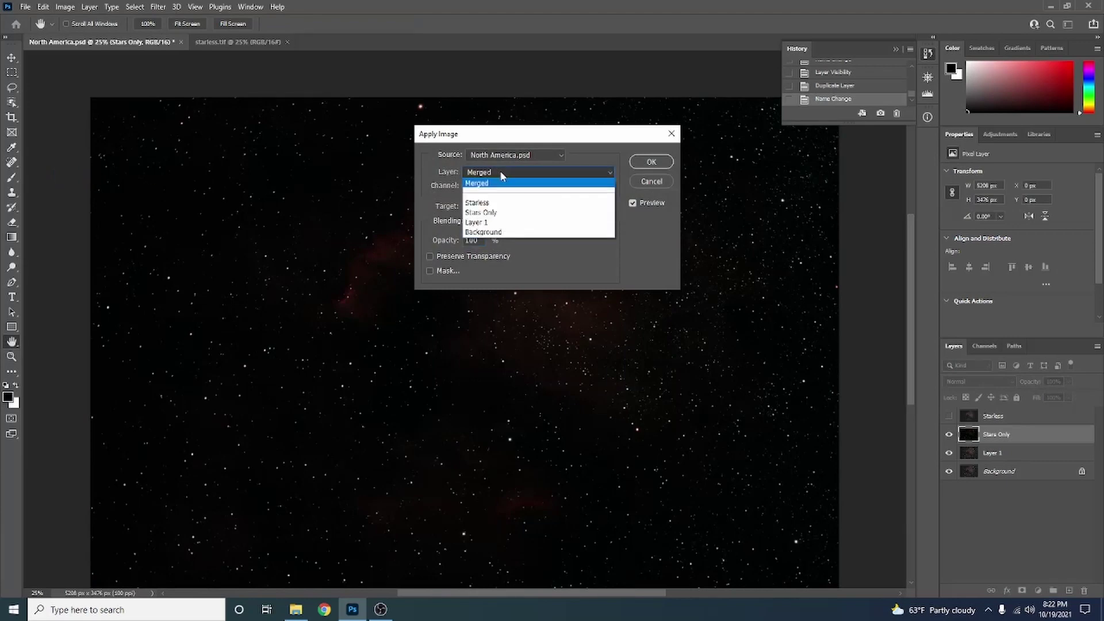
left_click(493, 206)
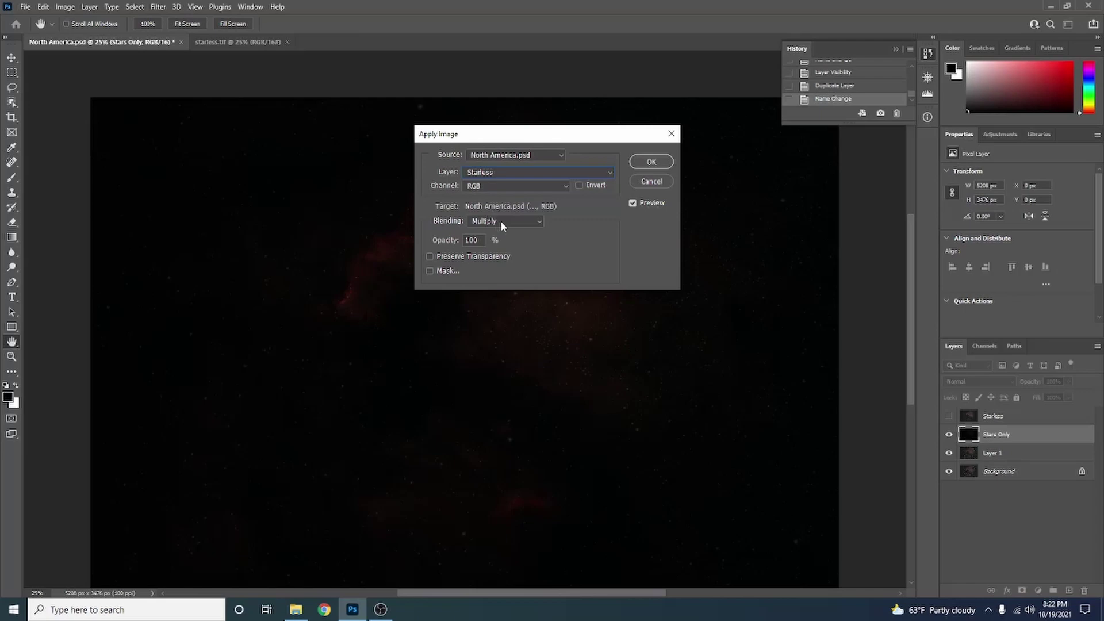
left_click(501, 220)
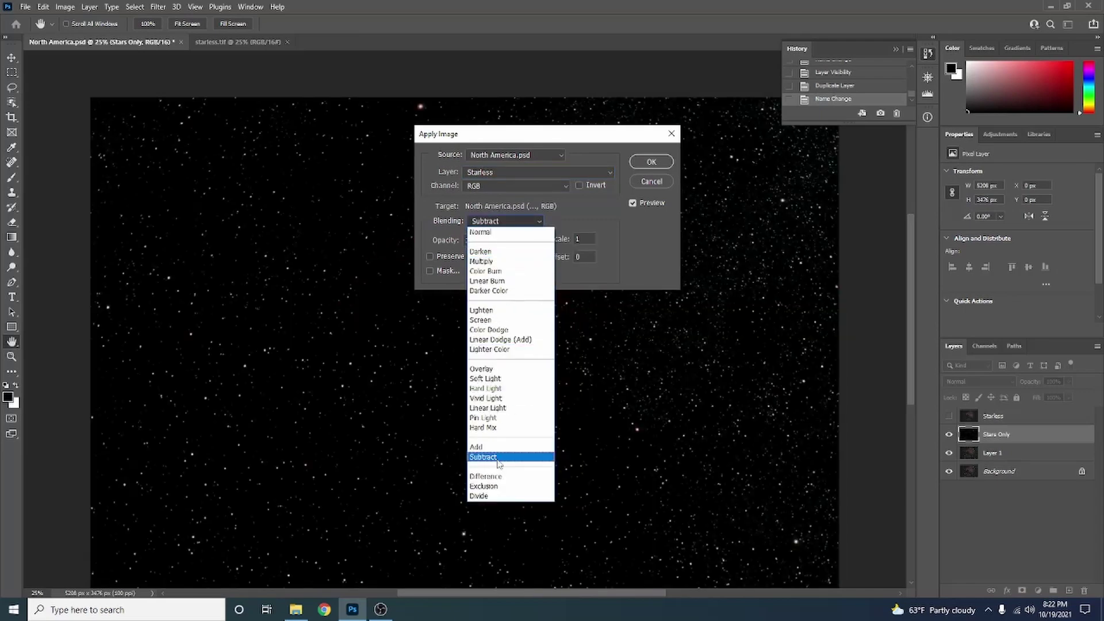
left_click(498, 463)
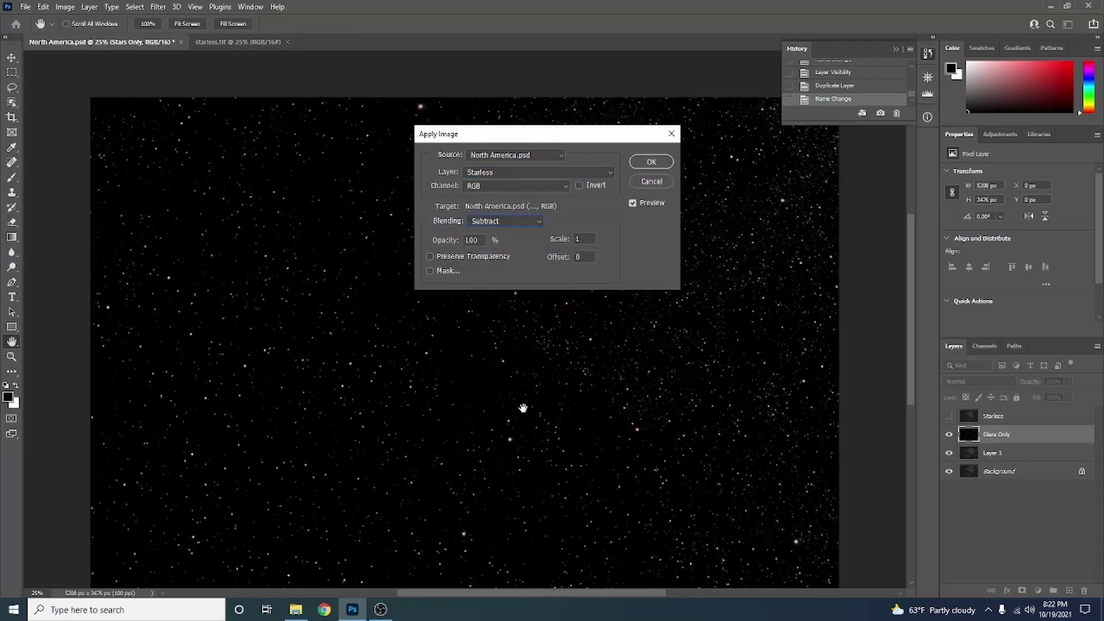
double_click(577, 258)
type("2")
left_click(652, 162)
key("z")
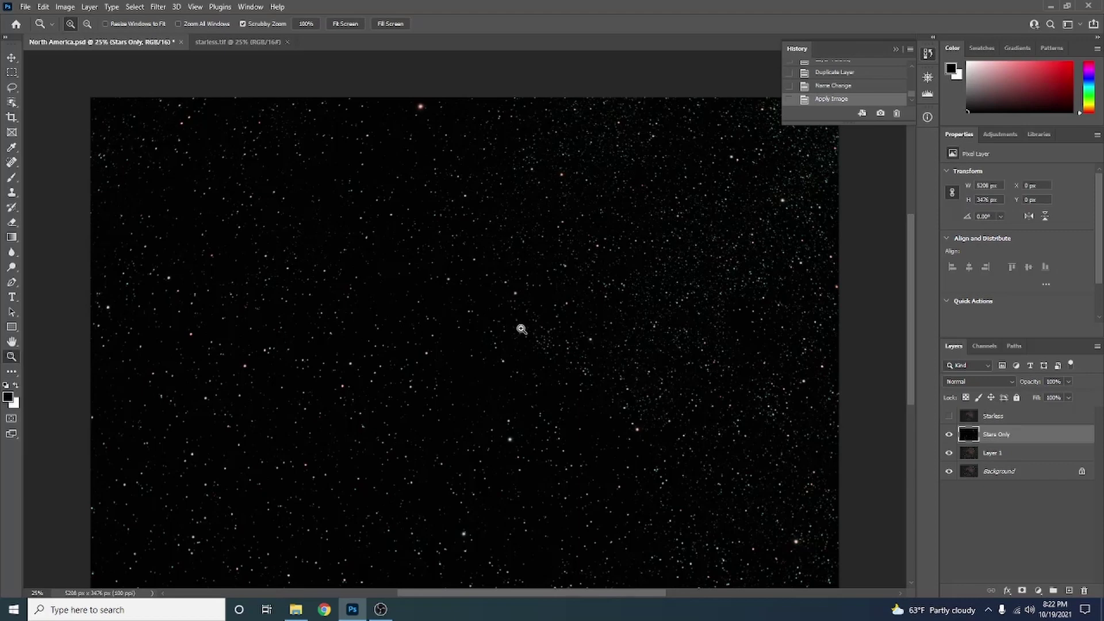
Apply the Camera Raw Filter to Stars Only with the tint shifted toward magenta and the Greens saturation reduced
left_click(157, 8)
left_click(186, 94)
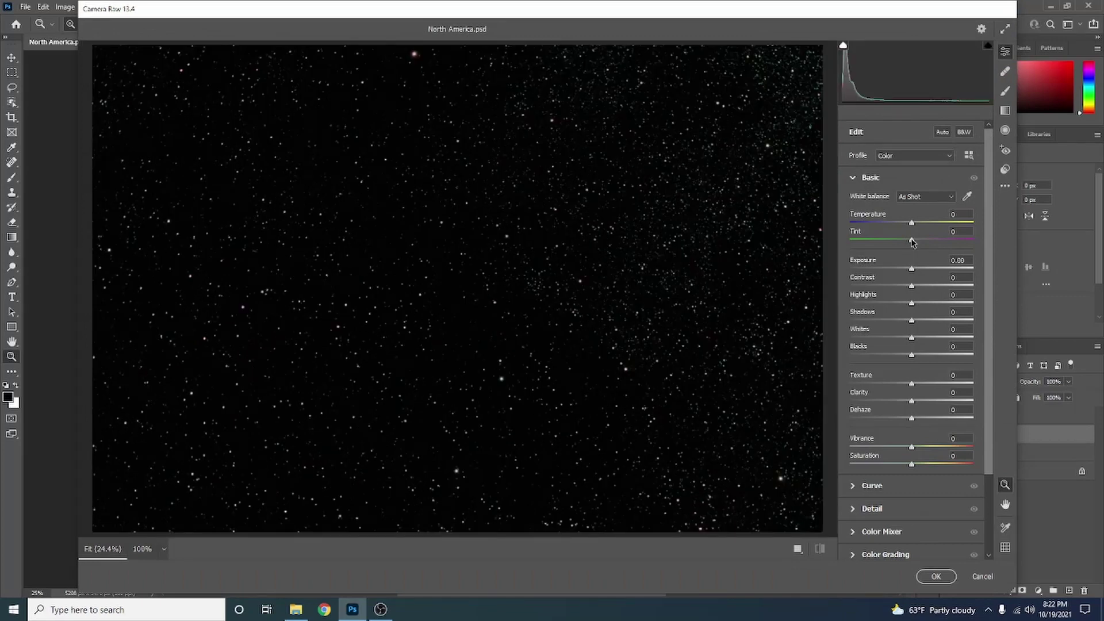
left_click_drag(912, 241, 928, 240)
left_click(856, 533)
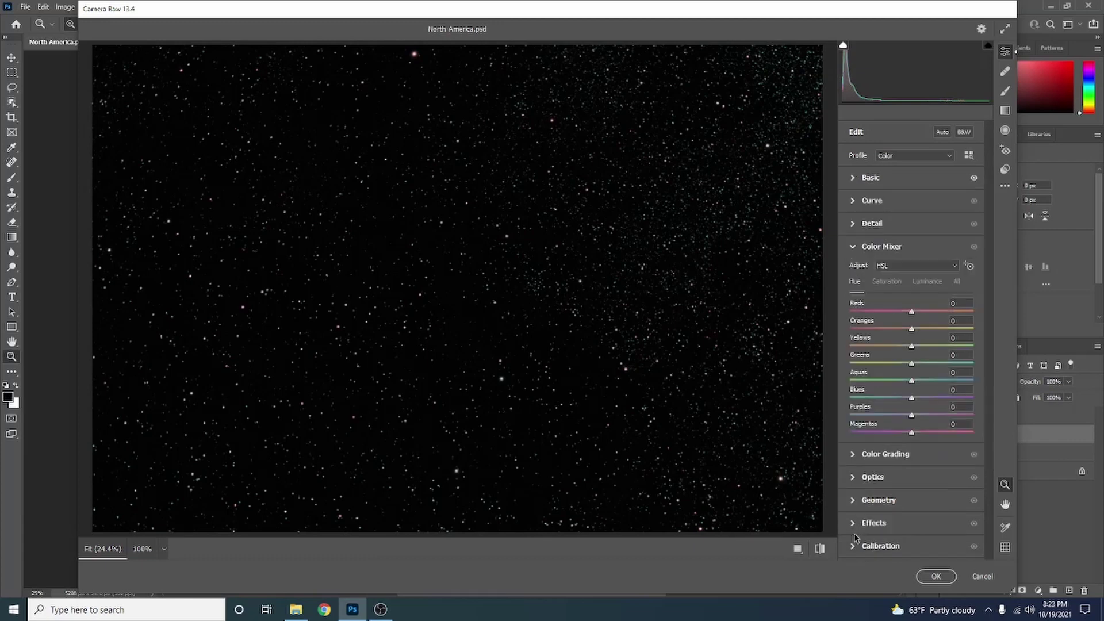
left_click(888, 282)
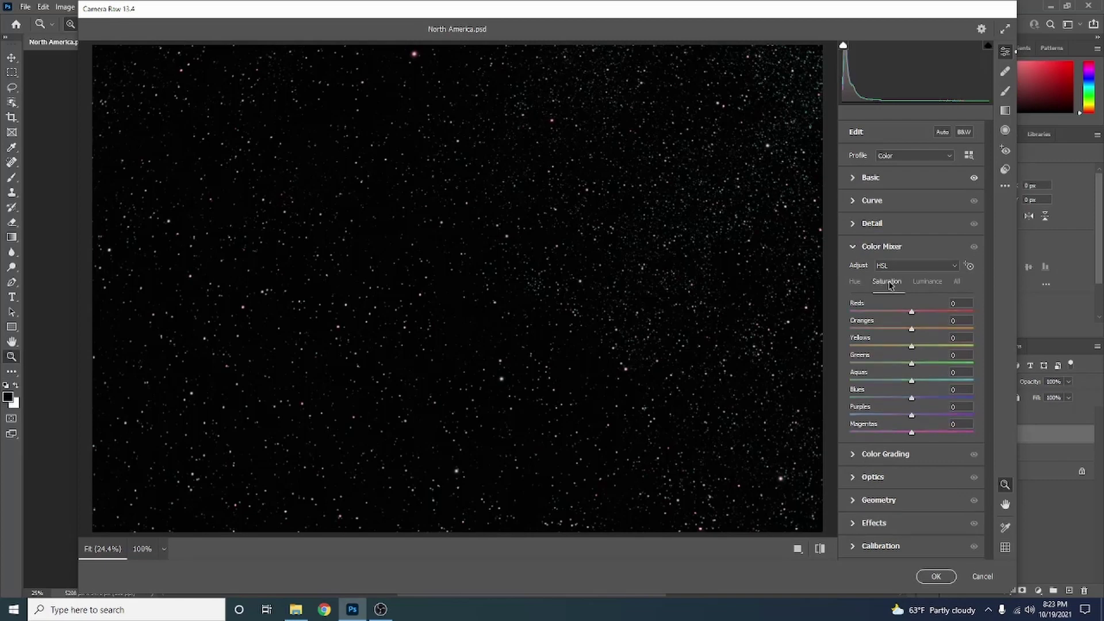
left_click_drag(911, 364, 874, 365)
left_click(935, 576)
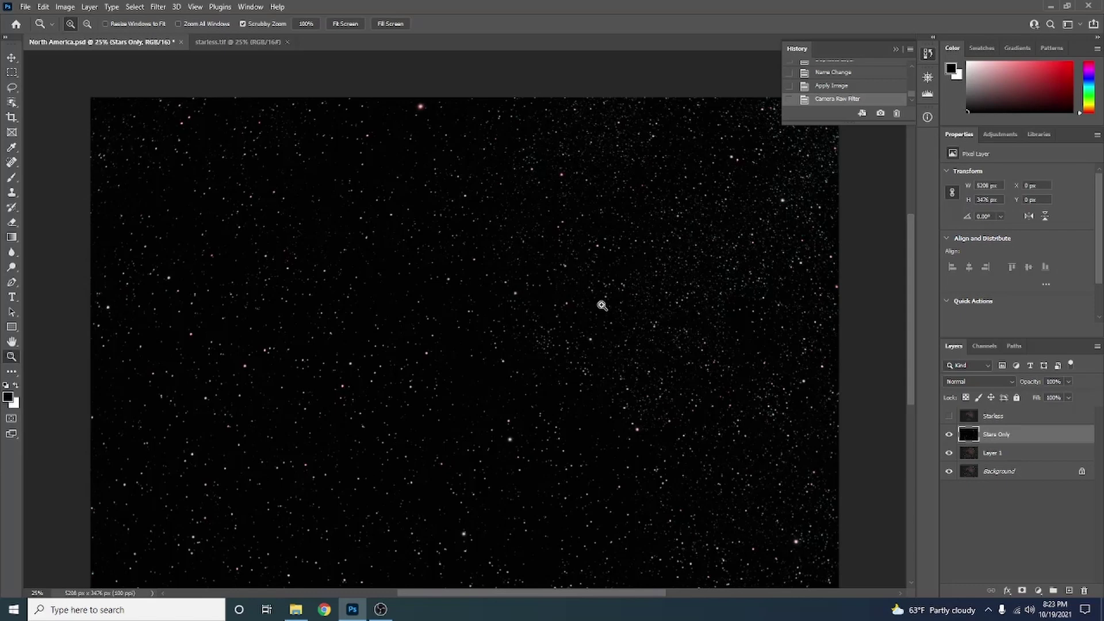
Select the stars with Color Range set to Highlights, fuzziness 85% and range 73
left_click(136, 7)
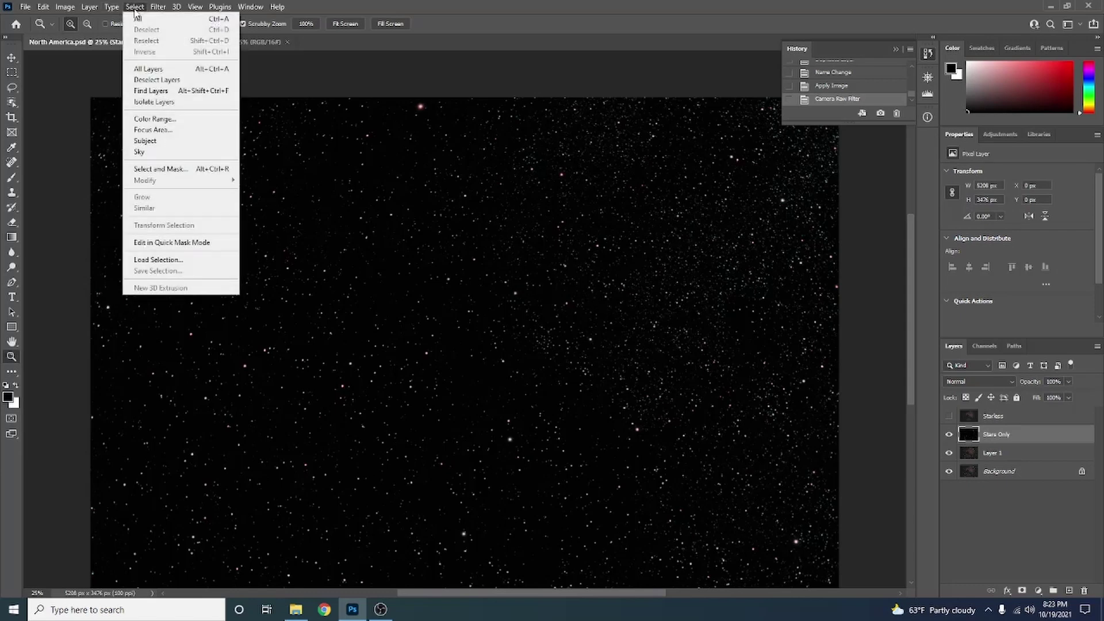
left_click(156, 119)
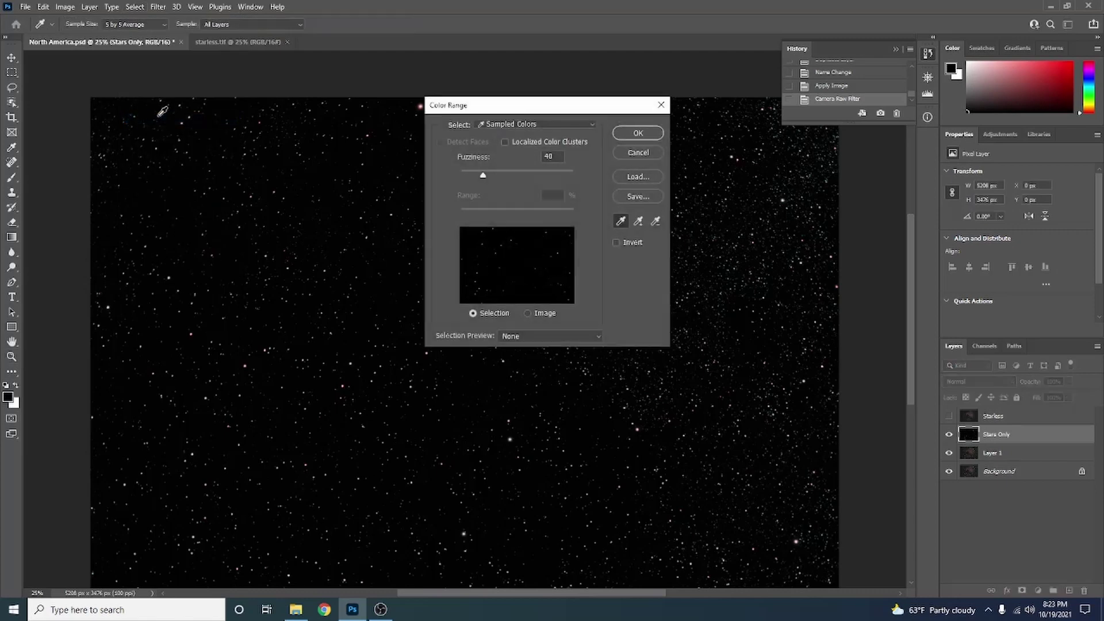
left_click(525, 125)
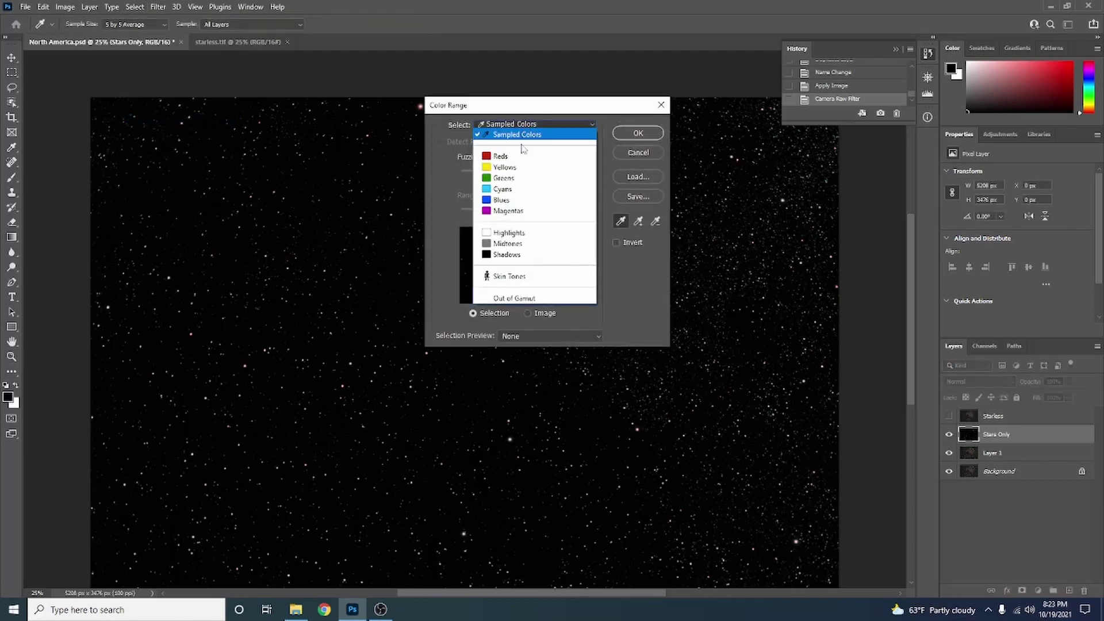
left_click(515, 231)
left_click_drag(484, 180, 493, 216)
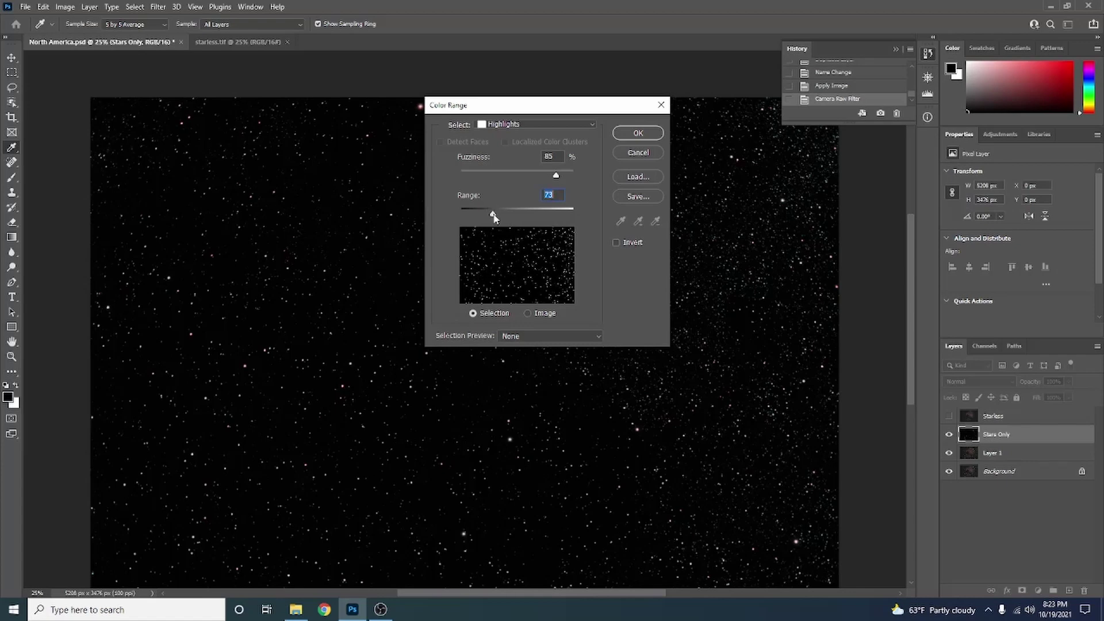
left_click(627, 134)
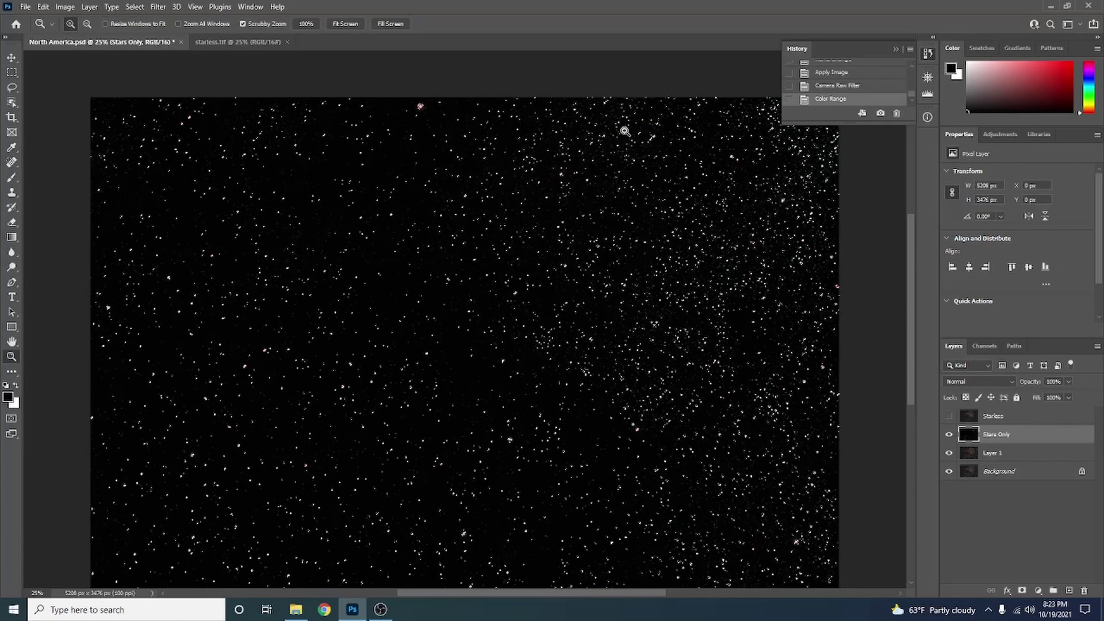
Expand the star selection by 2 pixels
left_click(135, 7)
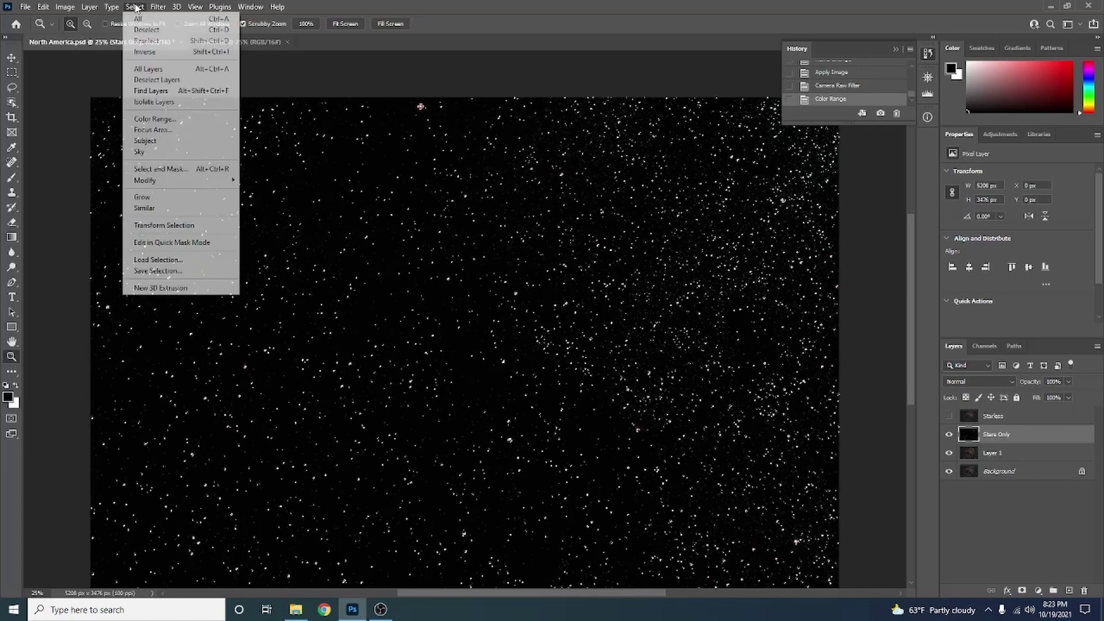
mouse_move(210, 184)
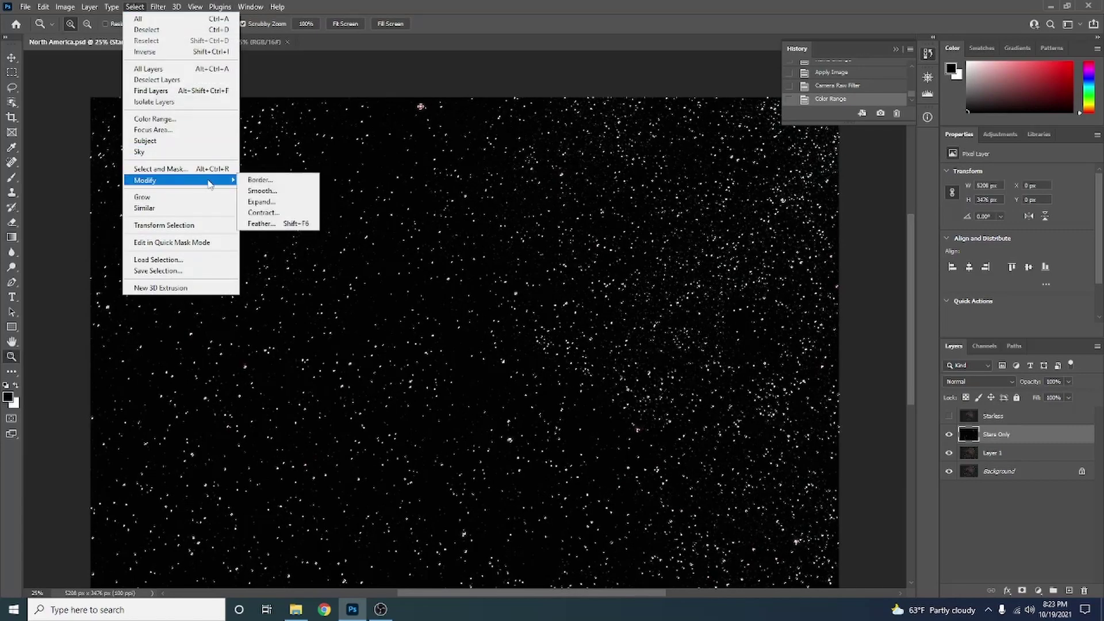
left_click(272, 205)
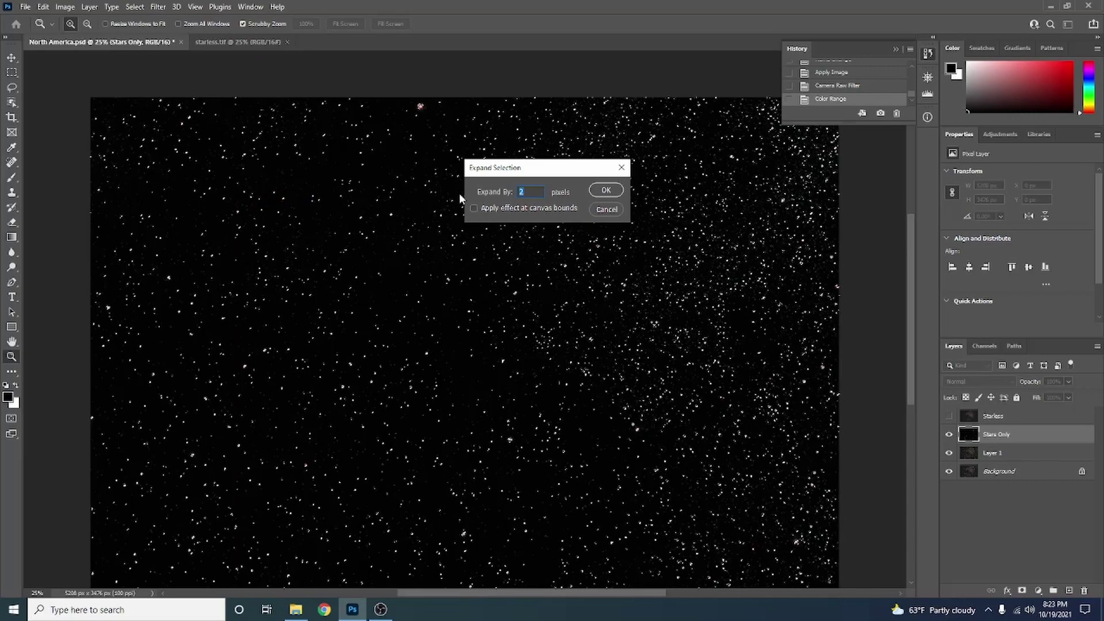
left_click(607, 190)
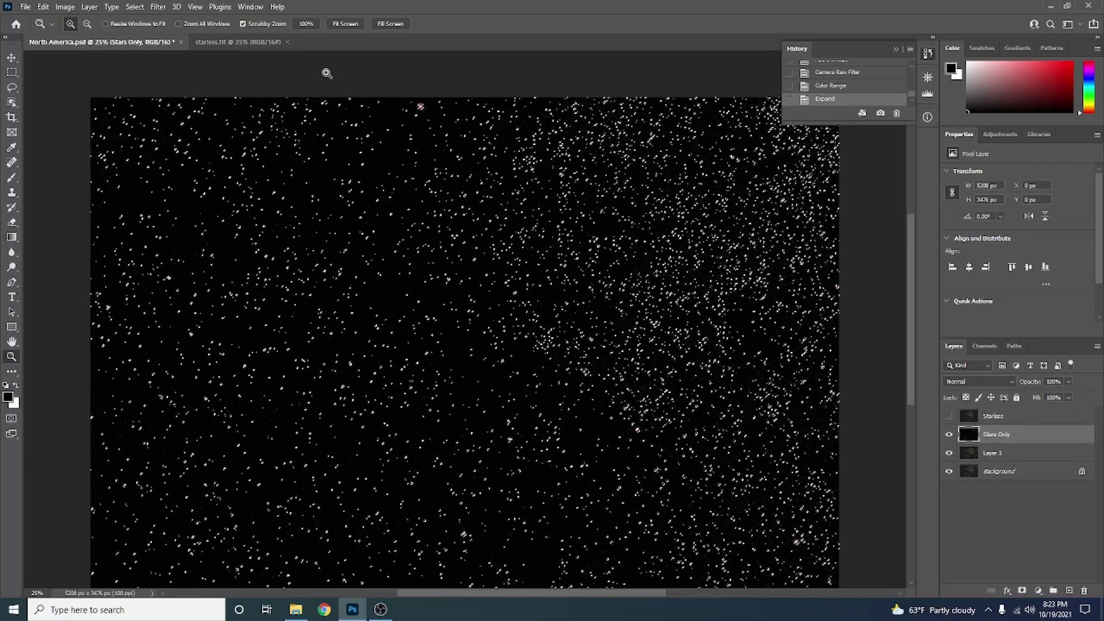
Shrink the selected stars with the Minimum filter at a 1.2-pixel radius, preserving roundness, and clear the selection
left_click(158, 7)
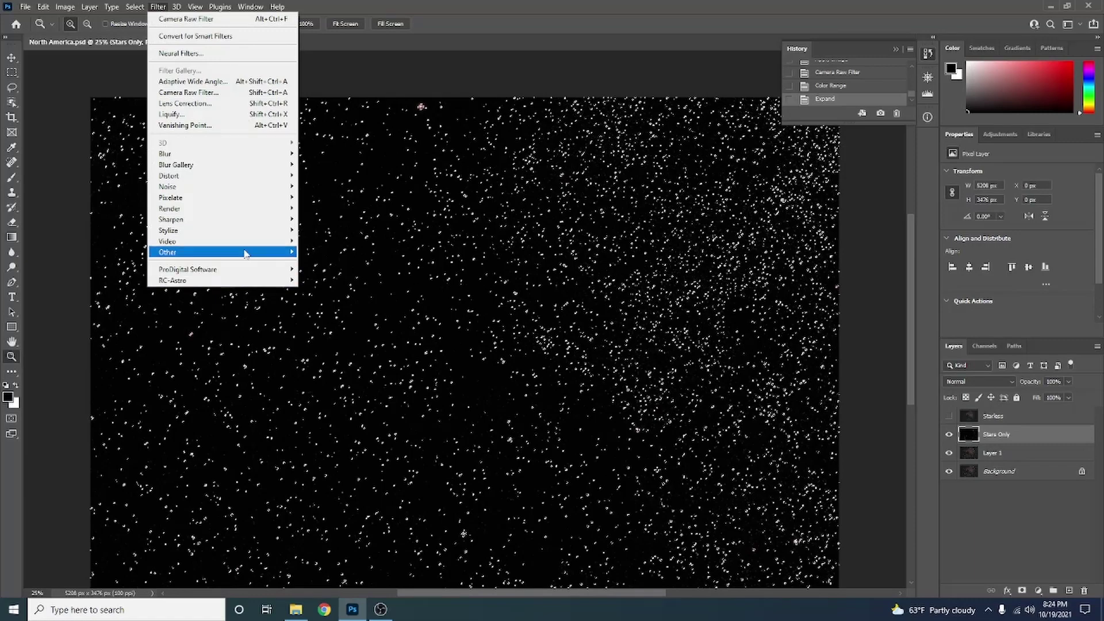
mouse_move(248, 253)
left_click(322, 295)
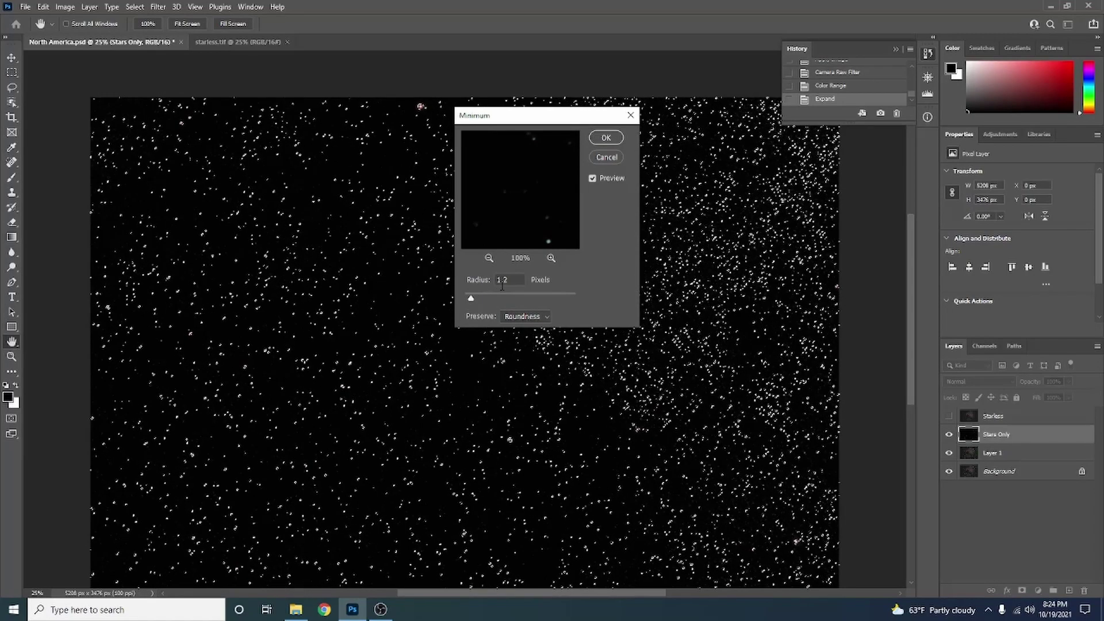
left_click(606, 138)
key("z")
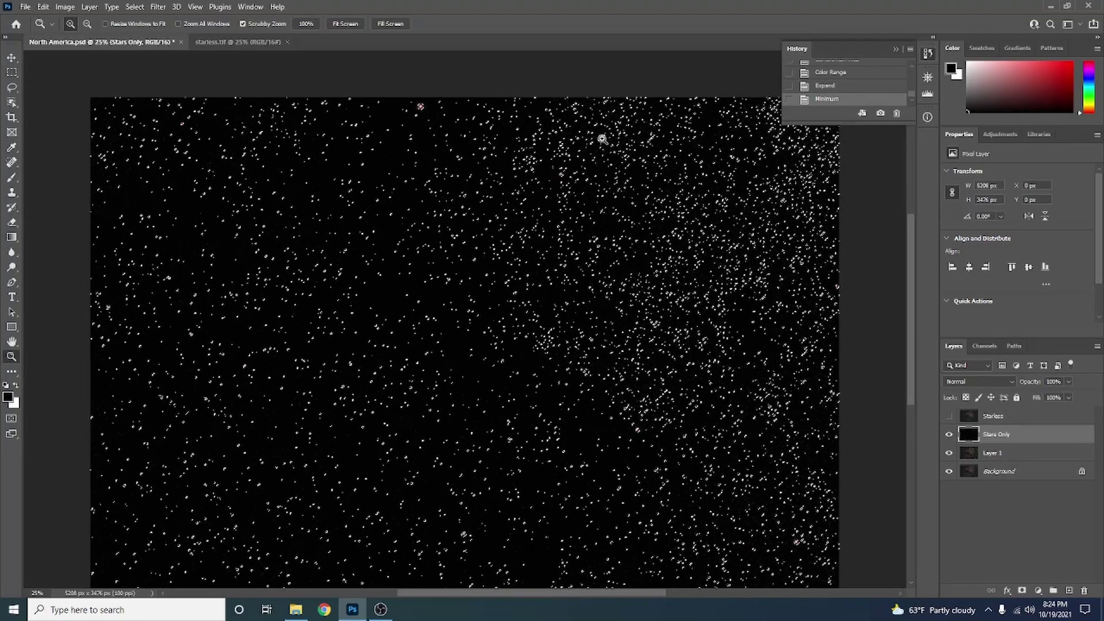
key("ctrl+d")
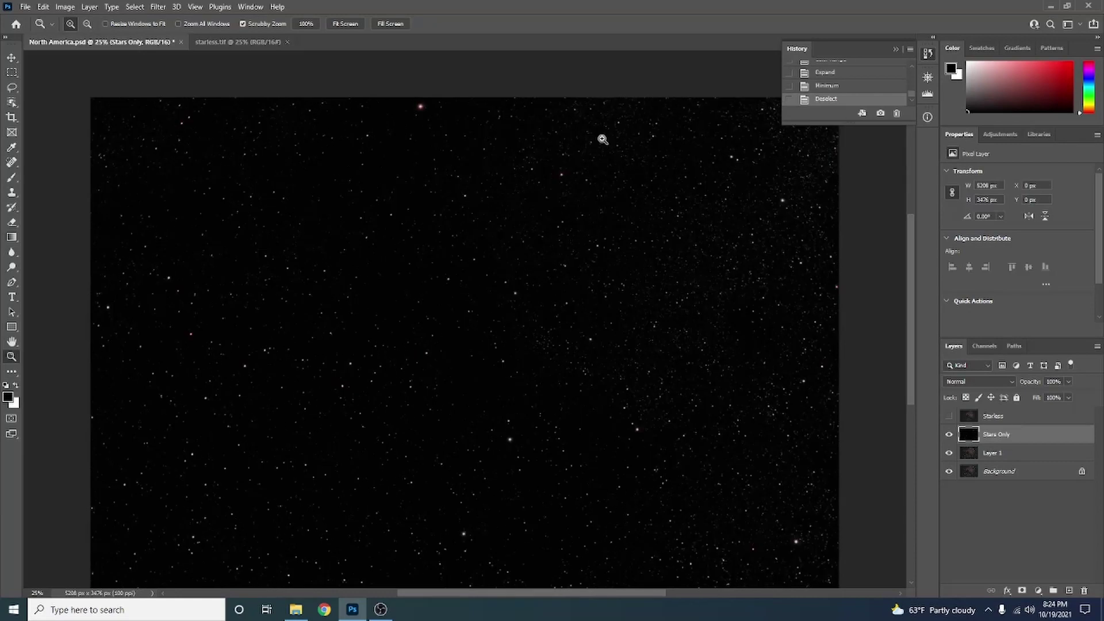
Show the Starless layer and stamp all visible layers into a new layer on top
left_click(949, 416)
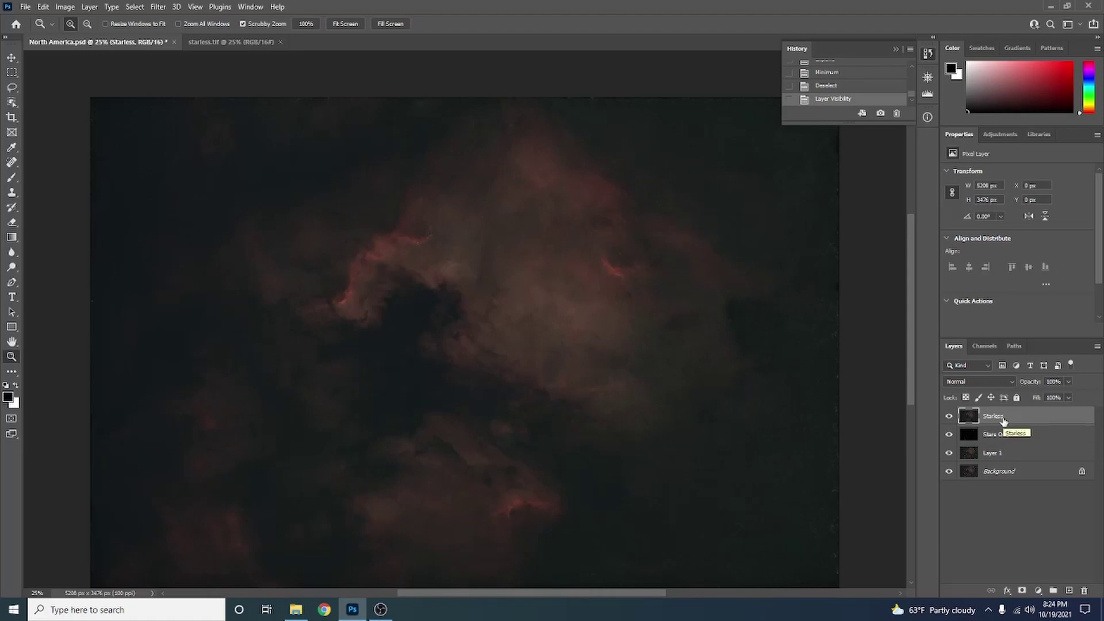
key("ctrl+shift+alt+e")
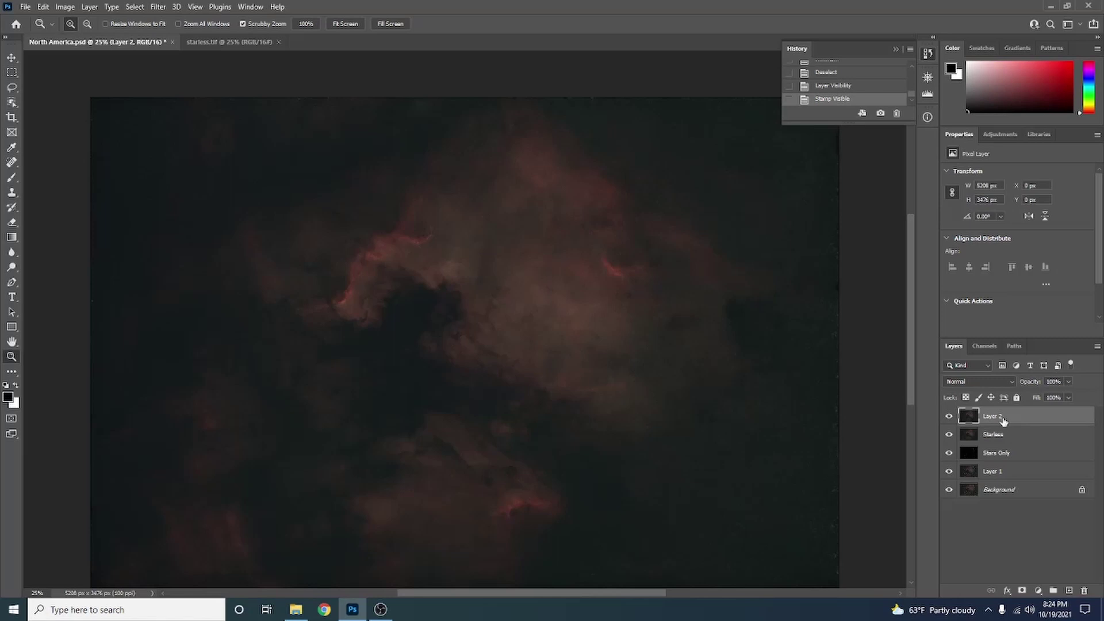
Brighten the stamped starless layer with Curves, raising an RGB point at input 44 to output 79
key("ctrl+m")
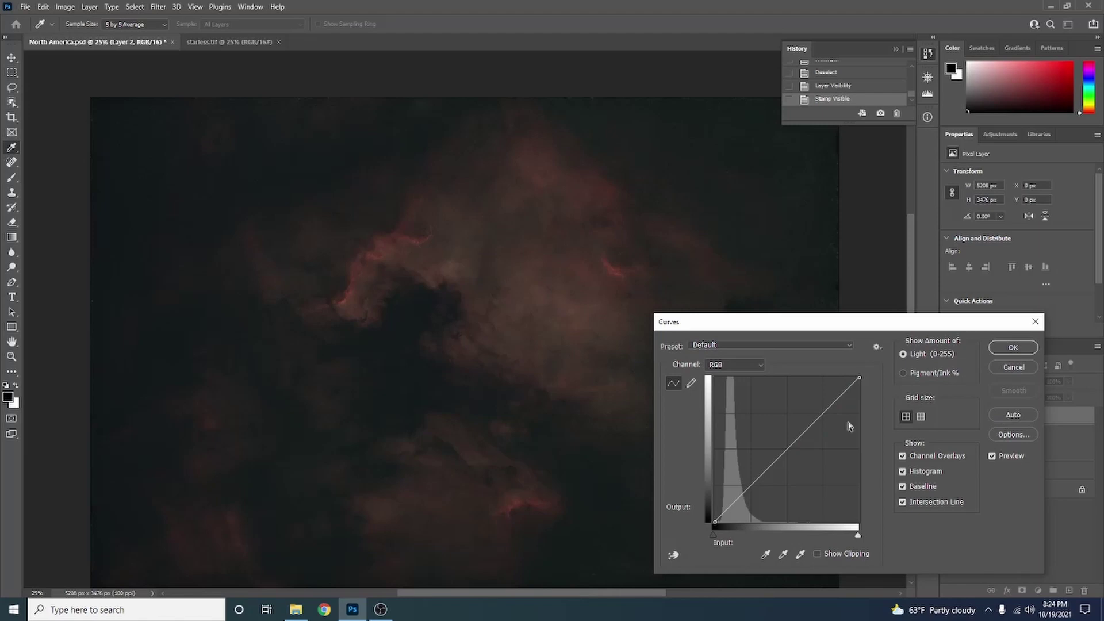
left_click_drag(743, 493, 739, 477)
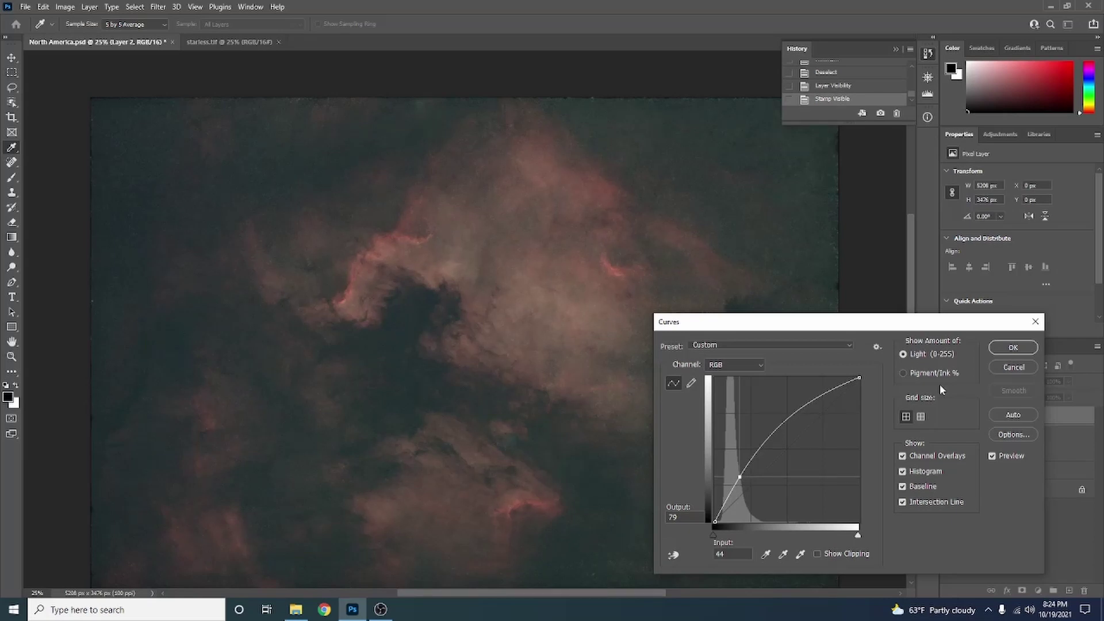
left_click(1021, 347)
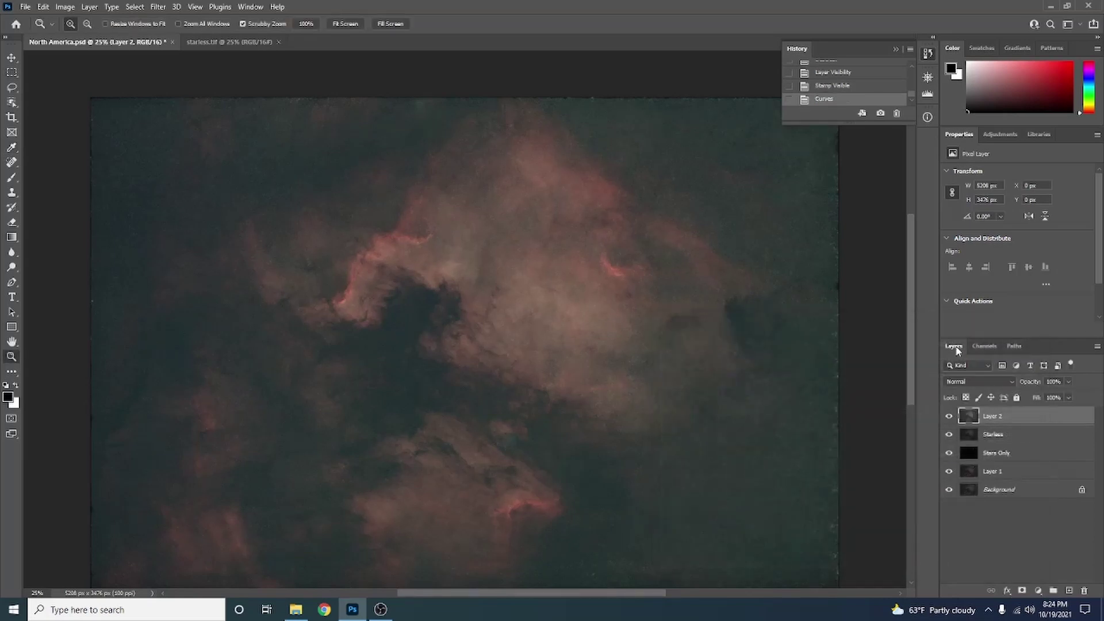
Raise the layer's black input levels in Levels to 15 for RGB and 10 for the Red channel
key("ctrl+l")
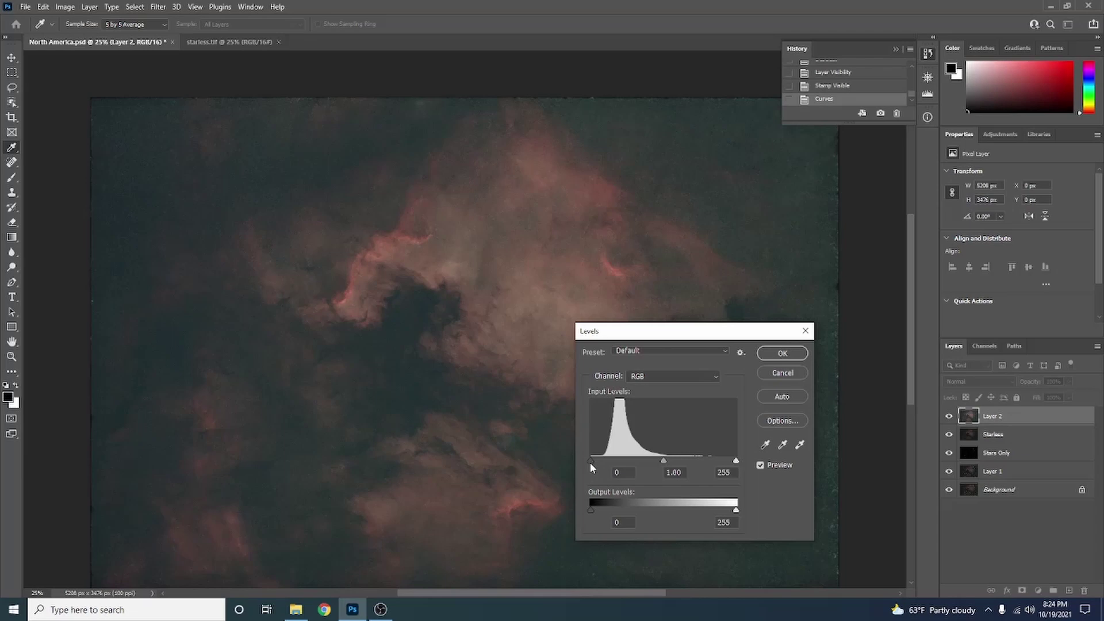
left_click_drag(590, 462, 599, 463)
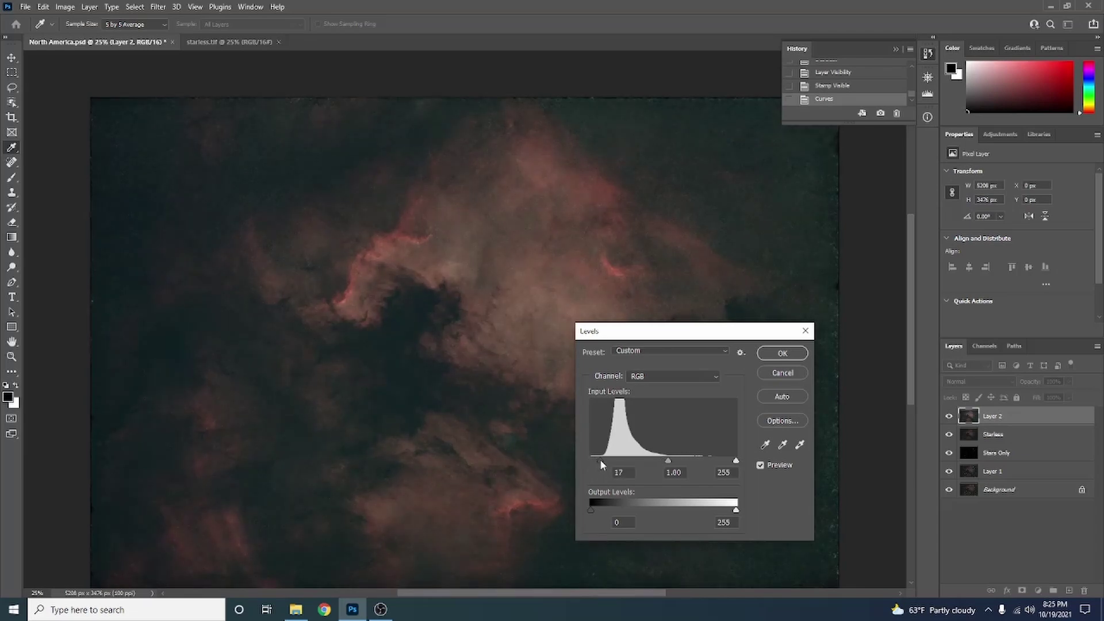
left_click_drag(601, 463, 599, 464)
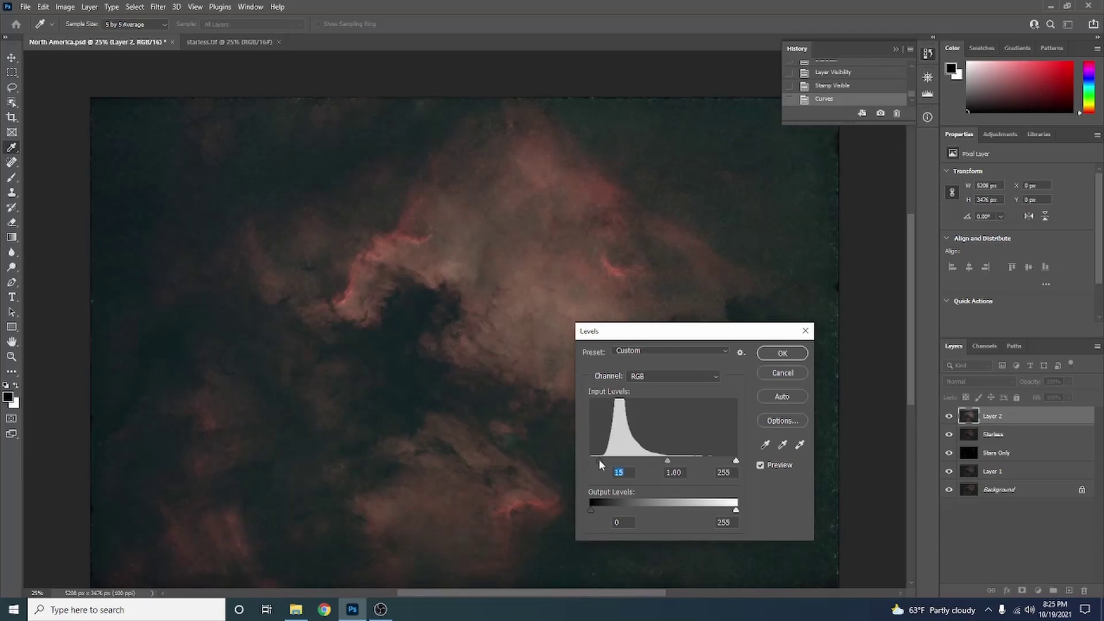
left_click(660, 377)
left_click(655, 388)
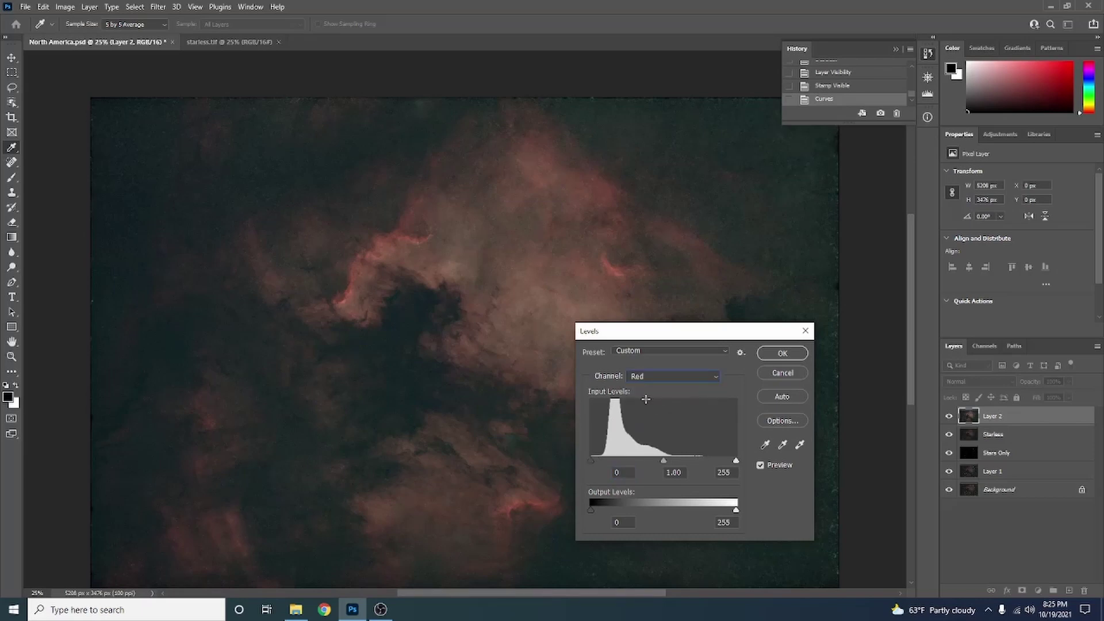
left_click_drag(593, 461, 596, 460)
Raise the black input levels to about 16 for Green and moderately for Blue, apply Levels, and compare the layer before and after
left_click(660, 376)
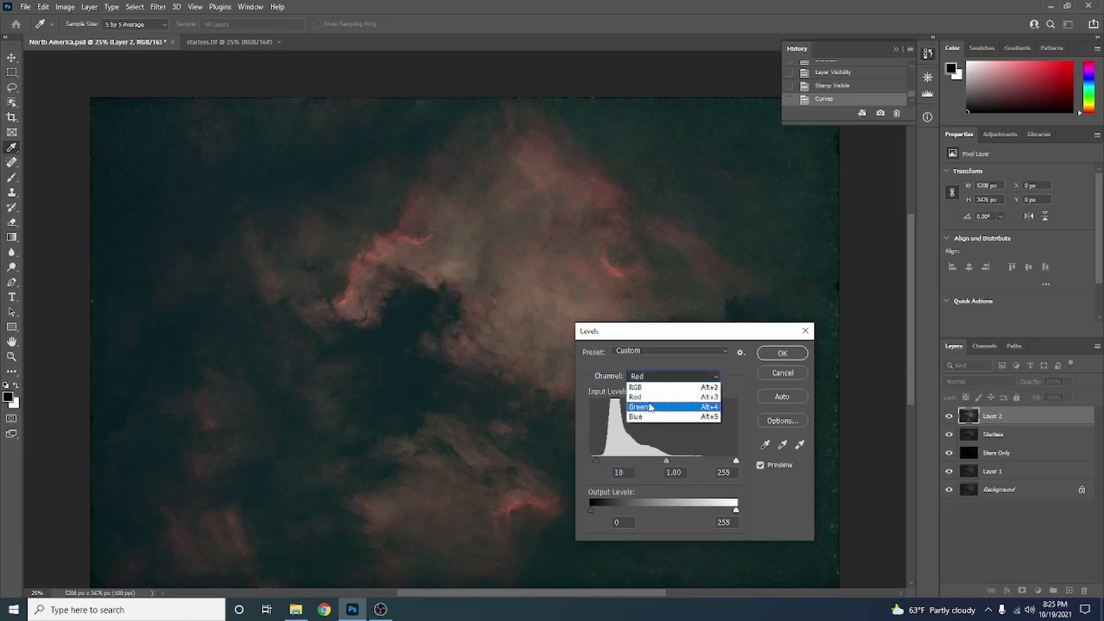
left_click(656, 400)
left_click_drag(590, 461, 600, 459)
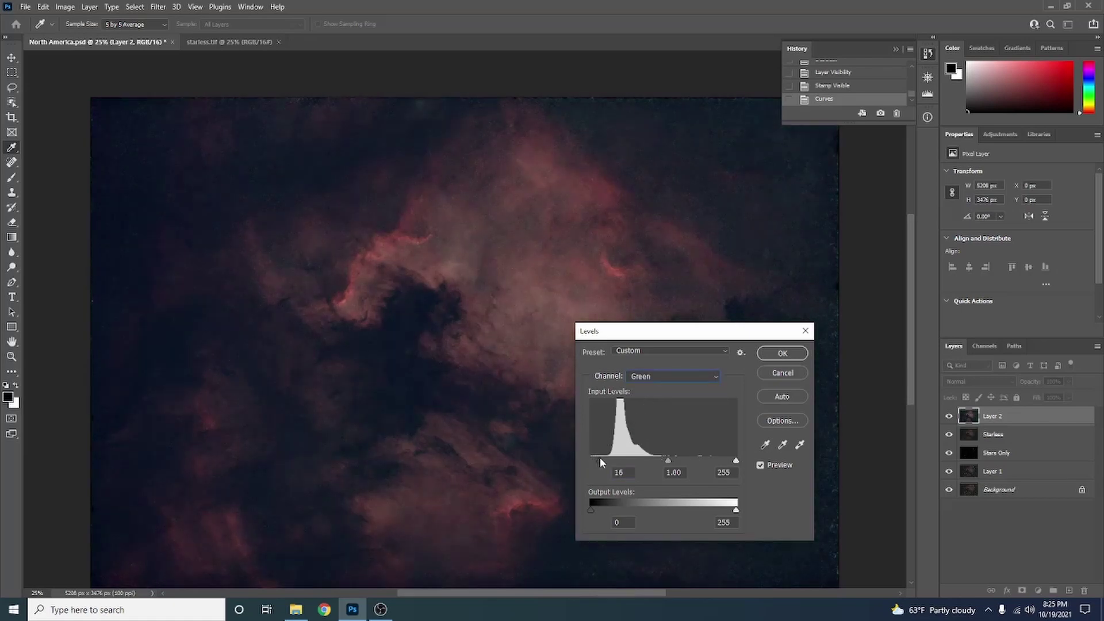
left_click_drag(602, 457, 600, 459)
left_click(685, 377)
left_click(644, 417)
left_click_drag(591, 459, 603, 459)
left_click(797, 357)
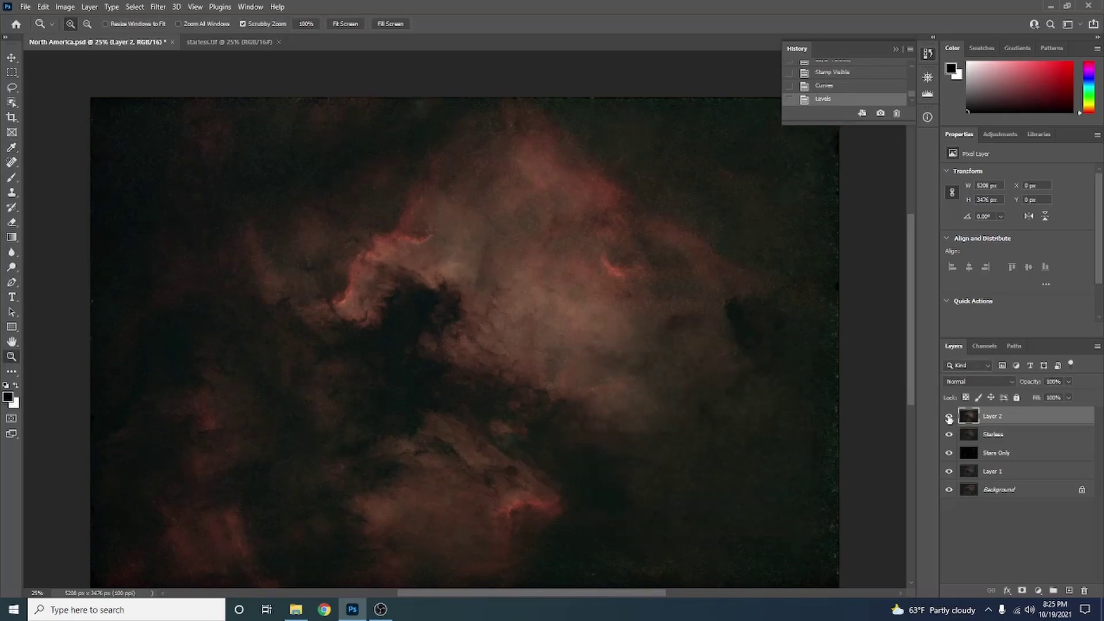
left_click(949, 416)
left_click(949, 416)
Stamp the visible layers into a new layer and select its Highlights with Color Range, using lower fuzziness and a slightly higher range
key("ctrl+shift+alt+e")
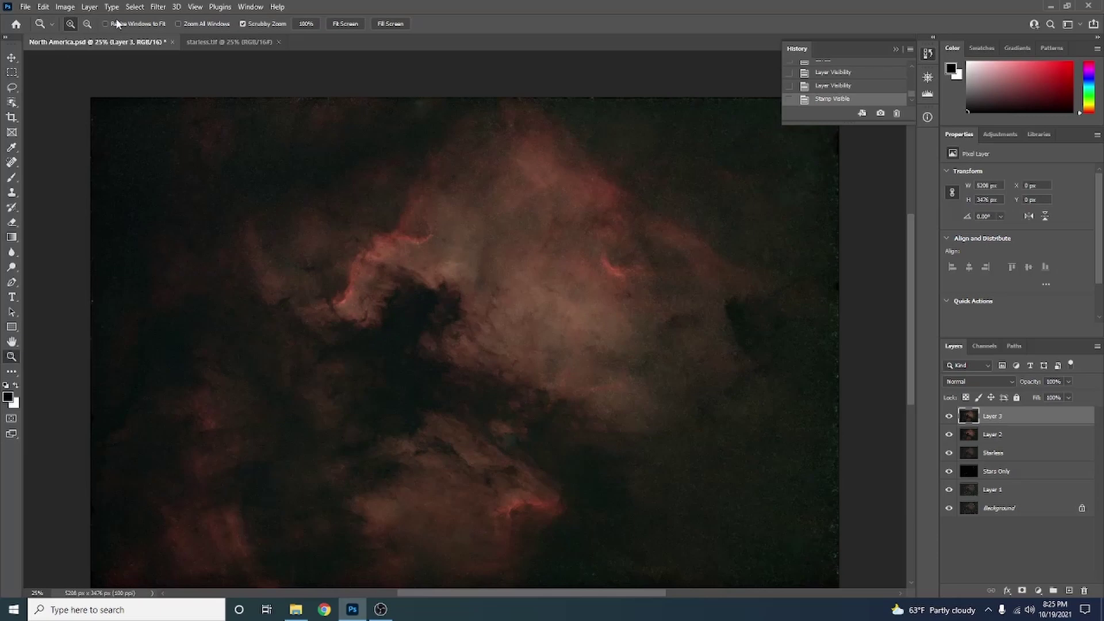
left_click(134, 7)
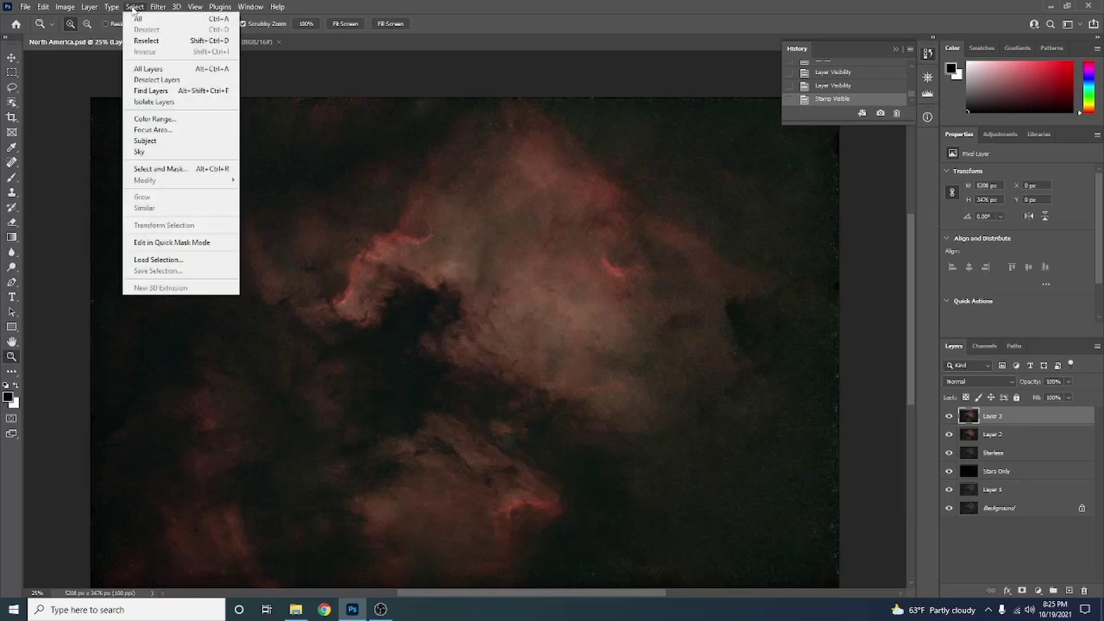
left_click(157, 120)
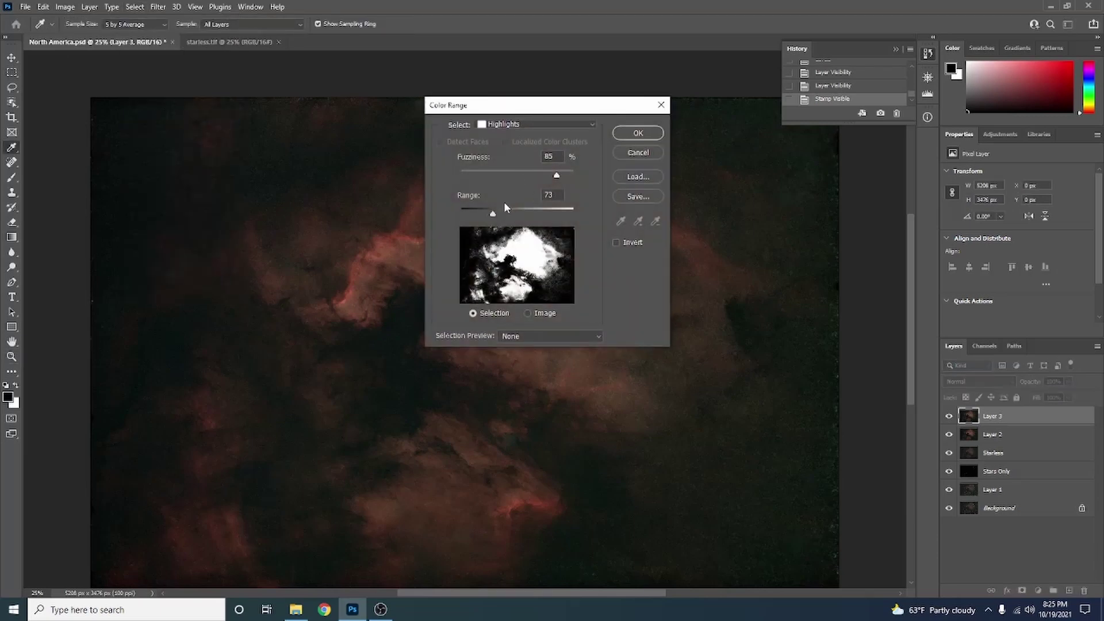
mouse_move(556, 174)
left_mouse_down()
mouse_move(534, 176)
mouse_move(545, 170)
left_mouse_up()
mouse_move(492, 215)
left_mouse_down()
mouse_move(513, 216)
mouse_move(496, 215)
left_mouse_up()
left_click(638, 134)
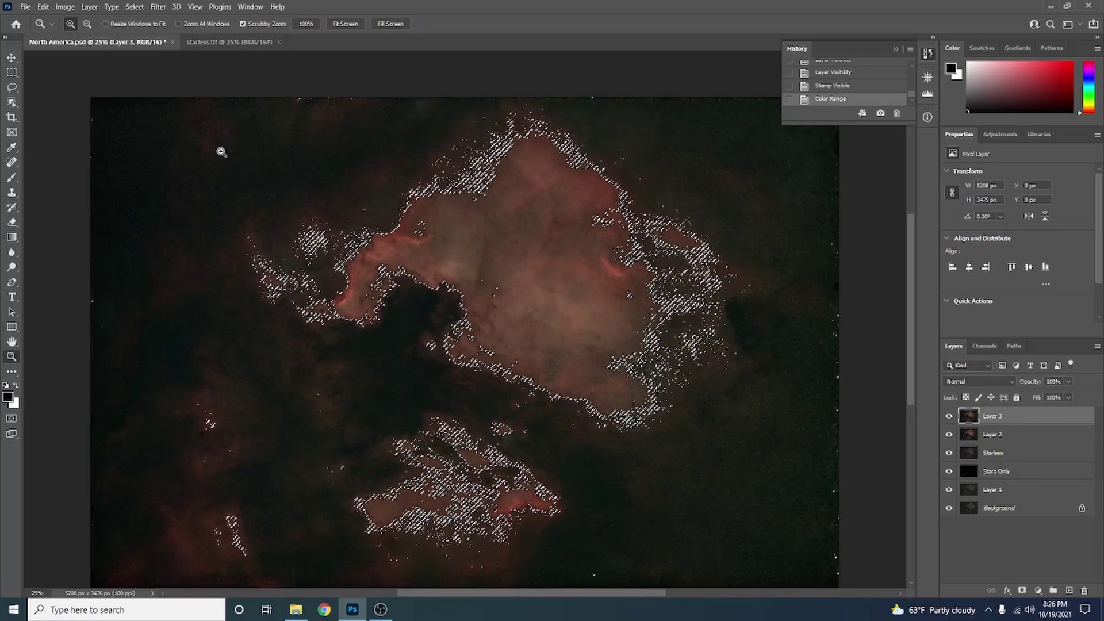
Refine the nebula selection in Select and Mask with the Overlay view, shifting the edge to +27% and feathering it
left_click(135, 8)
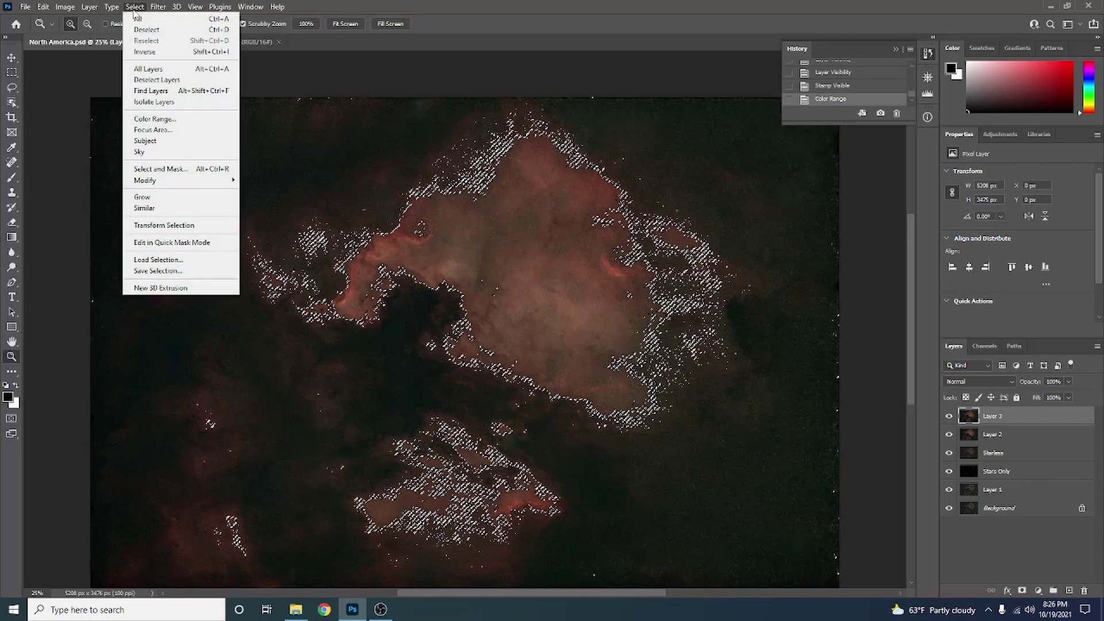
left_click(193, 170)
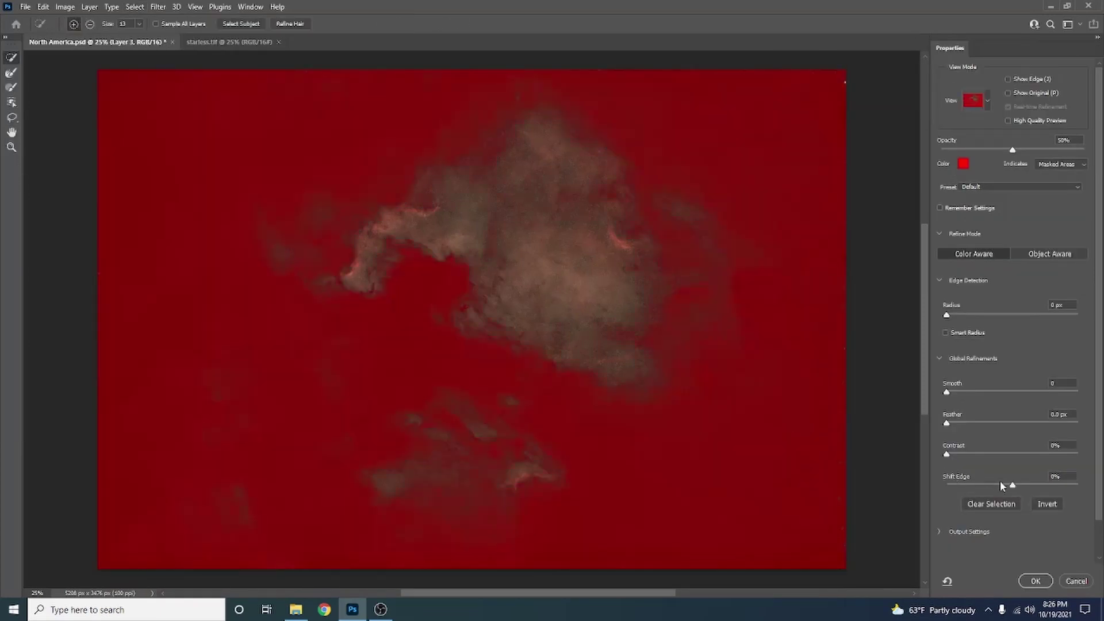
left_click(987, 102)
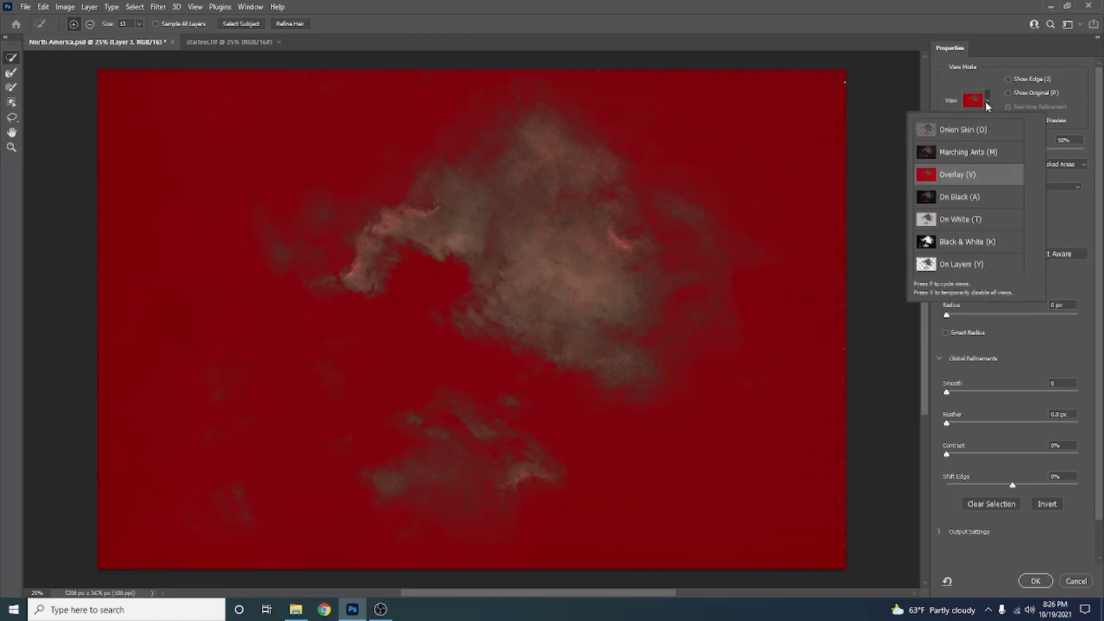
left_click(974, 176)
left_click_drag(1014, 483, 1031, 486)
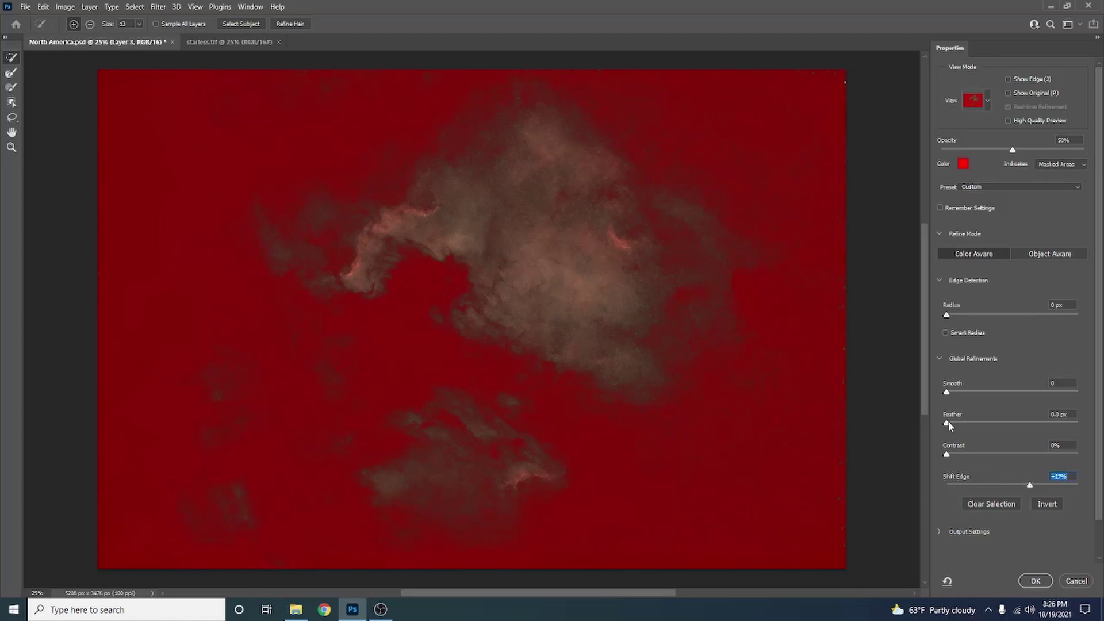
left_click_drag(949, 426, 973, 428)
left_click_drag(998, 427, 998, 427)
left_click(1034, 580)
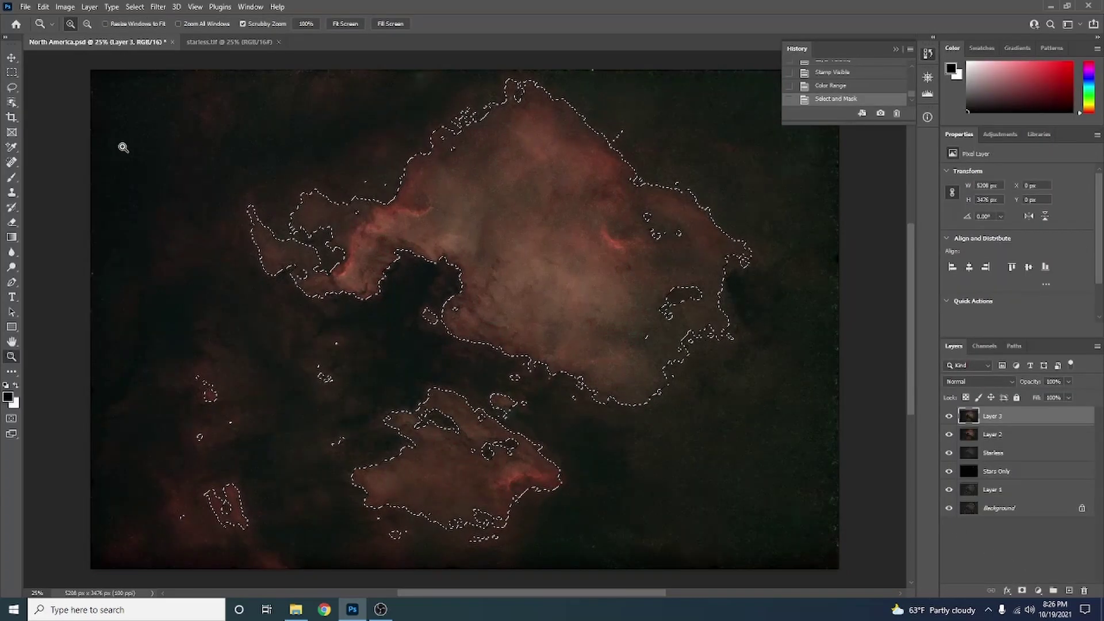
Invert the nebula selection, add it as a layer mask on the top layer, and inspect the mask before targeting the layer's image
left_click(133, 7)
left_click(145, 50)
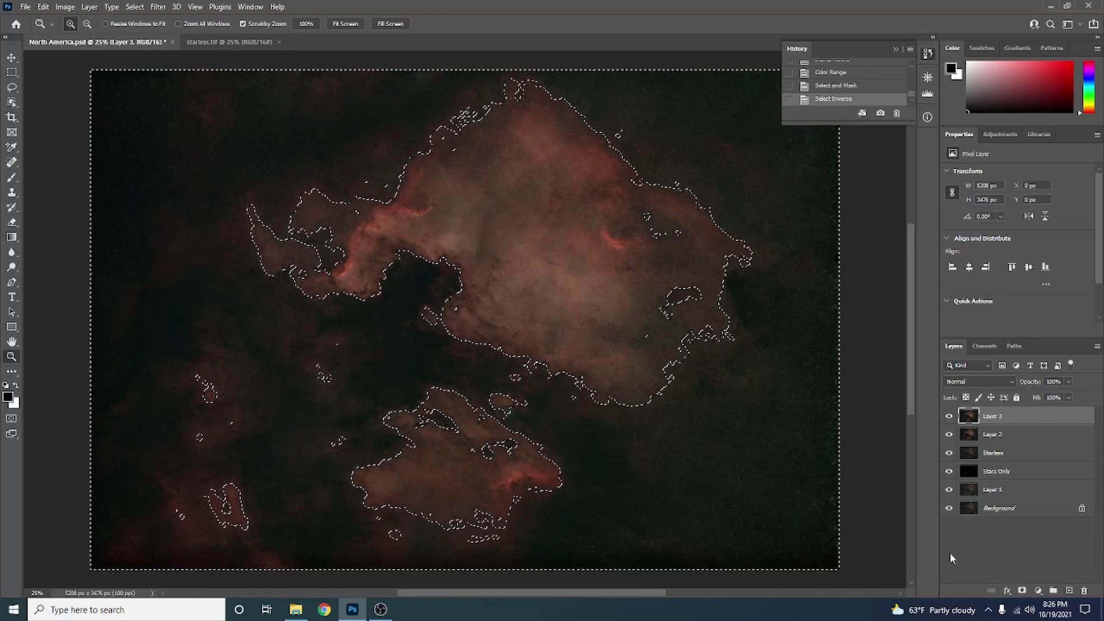
left_click(1024, 590)
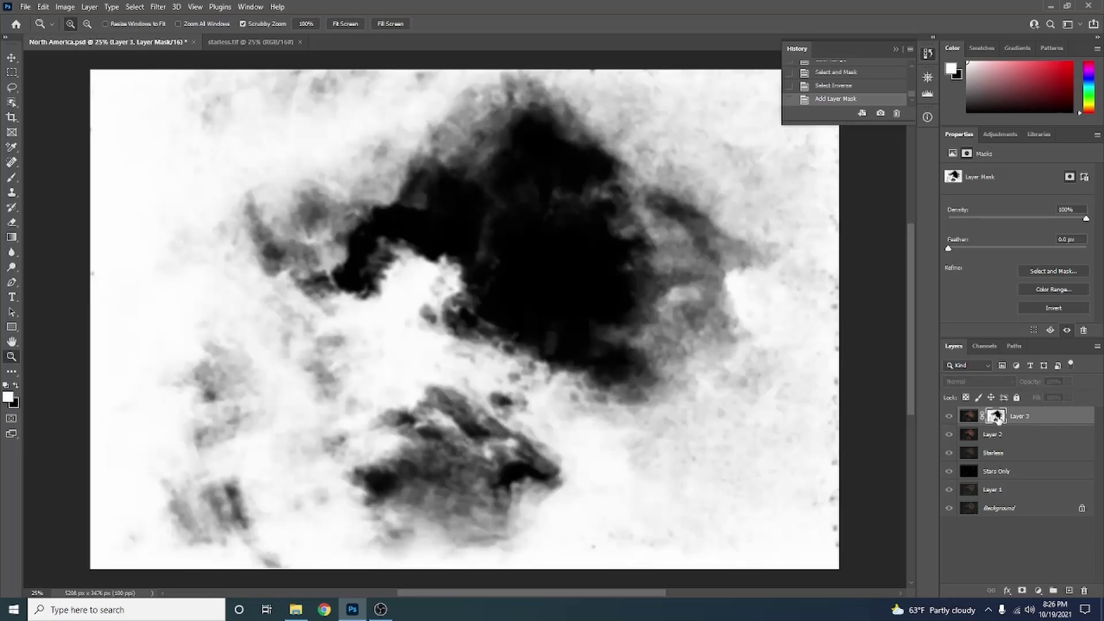
left_click(997, 417, "alt")
left_click(967, 416)
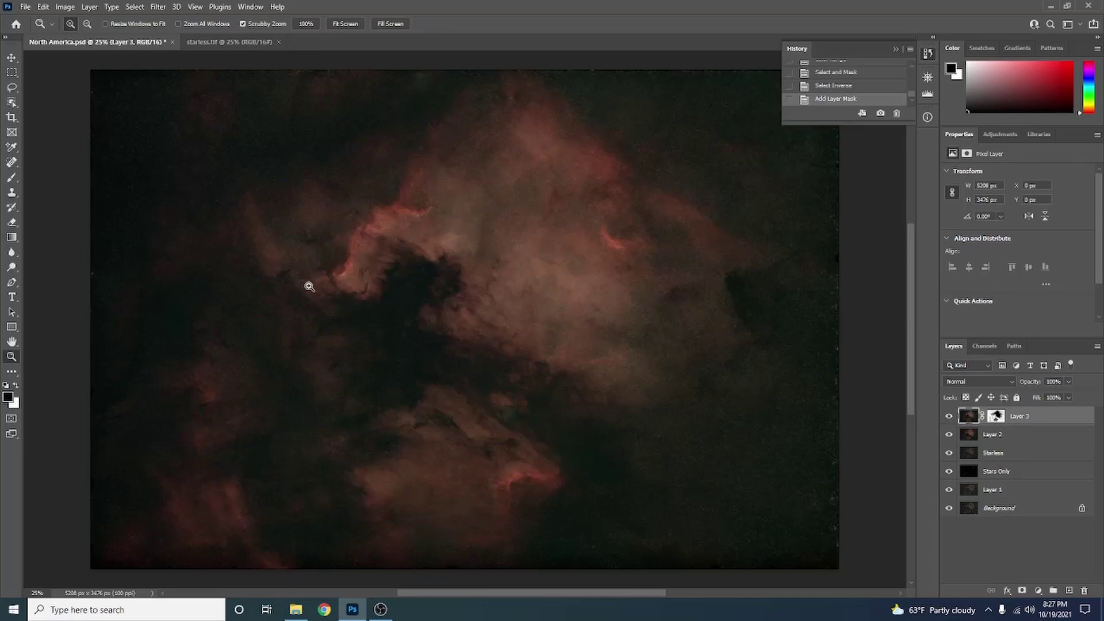
Denoise the masked background layer with the Camera Raw Filter, using noise reduction of about 60 and color noise reduction of 38
left_click(157, 7)
left_click(183, 94)
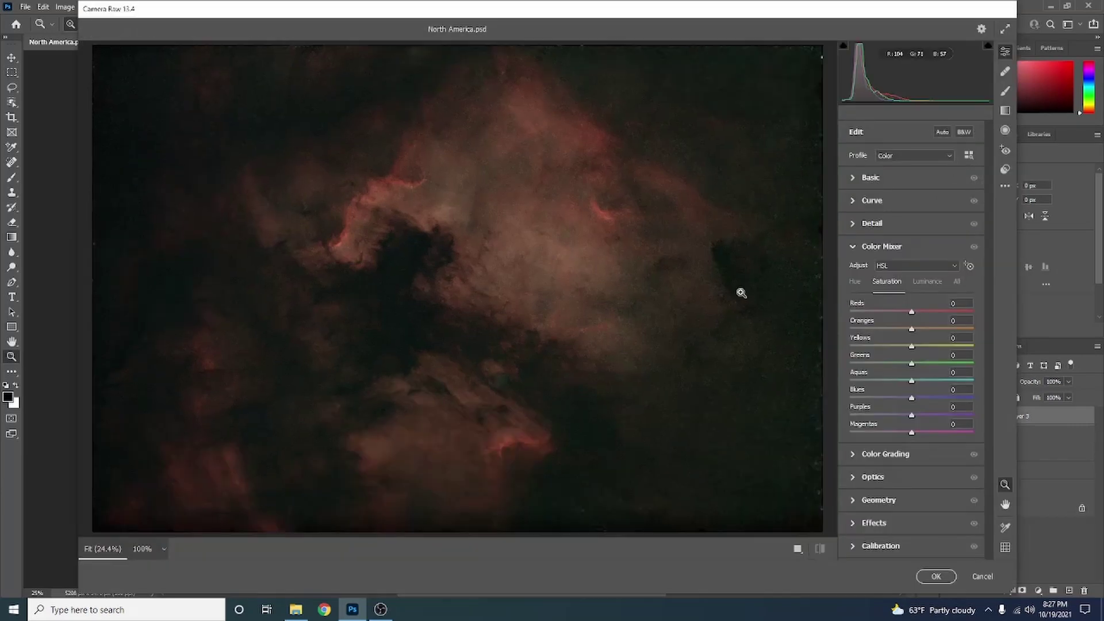
left_click(854, 224)
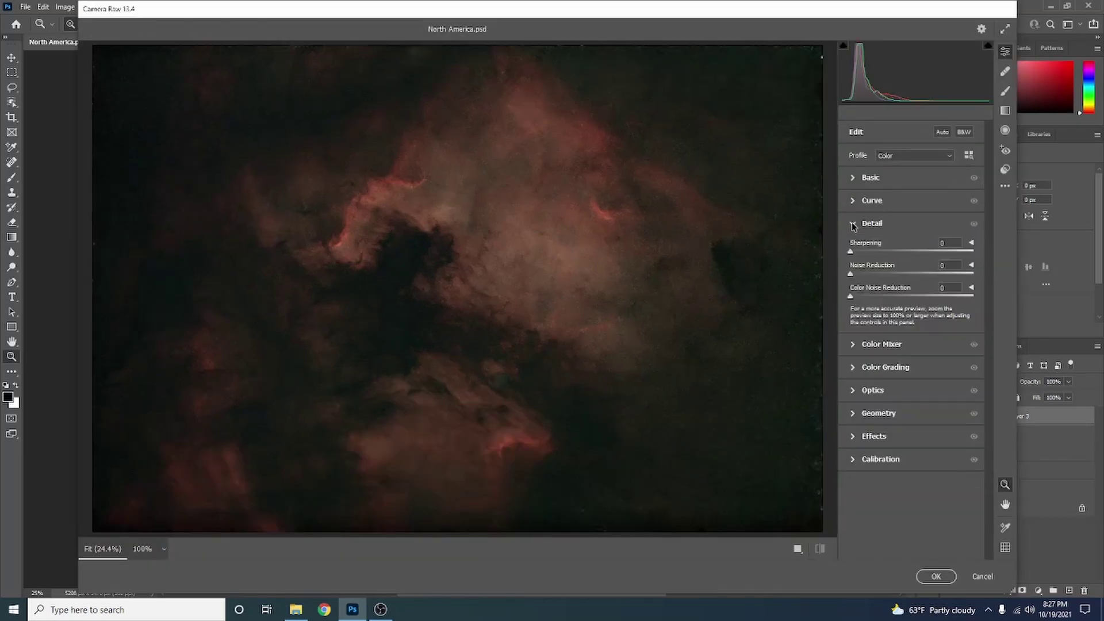
left_click_drag(850, 294, 897, 296)
left_click_drag(912, 283, 919, 284)
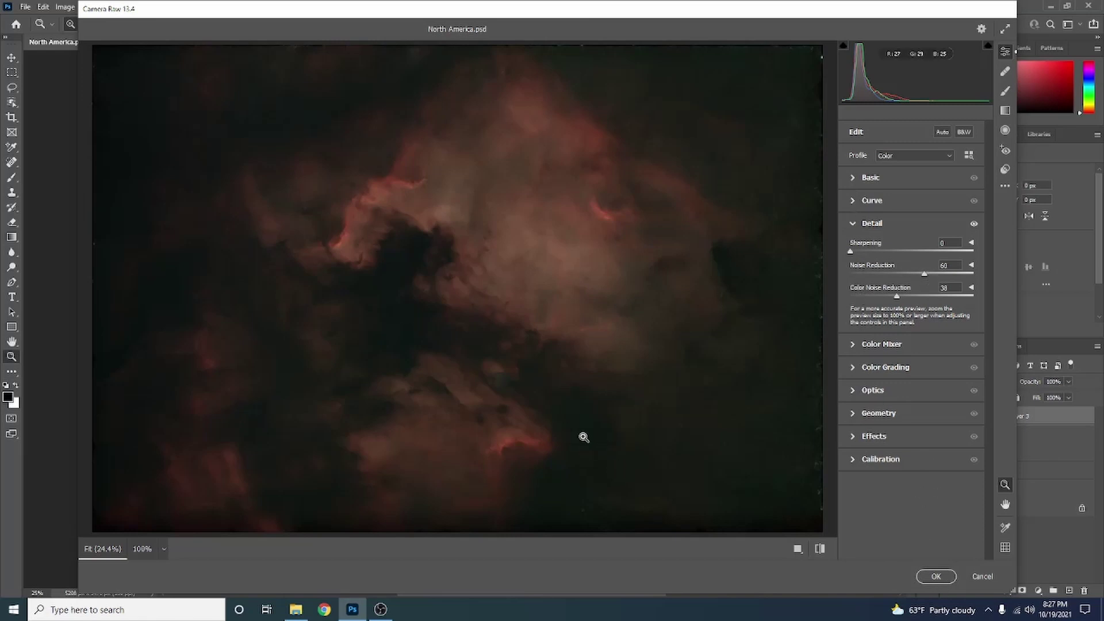
left_click_drag(922, 275, 926, 275)
left_click(936, 576)
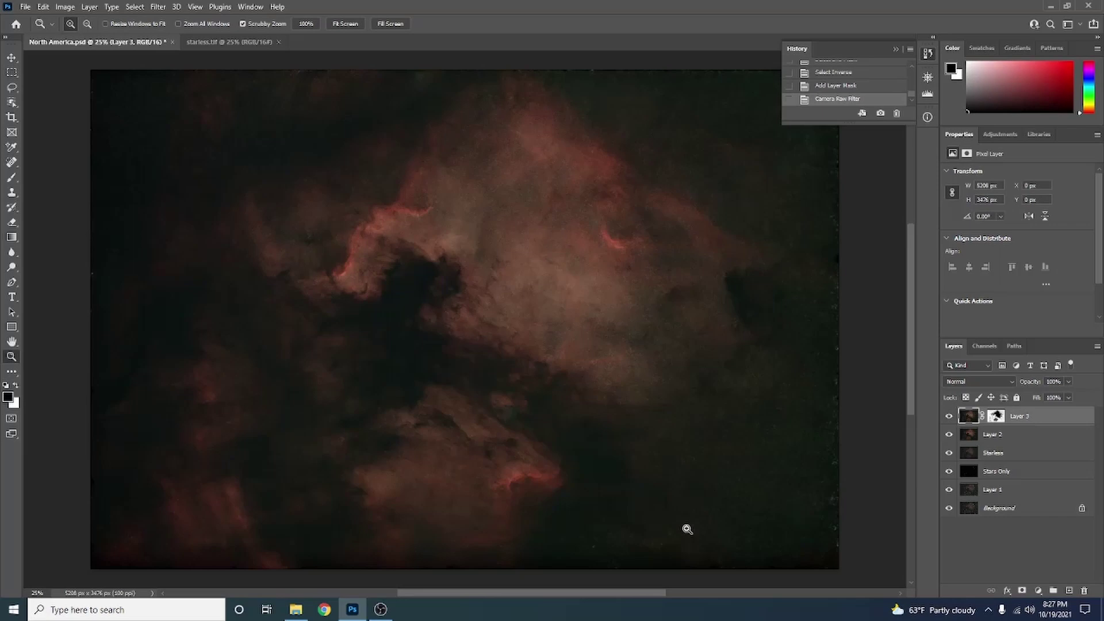
Stamp the visible layers into a new layer and enhance it in the Camera Raw Filter: contrast +10, texture +7, clarity +10, slightly higher dehaze and vibrance
key("ctrl+shift+alt+e")
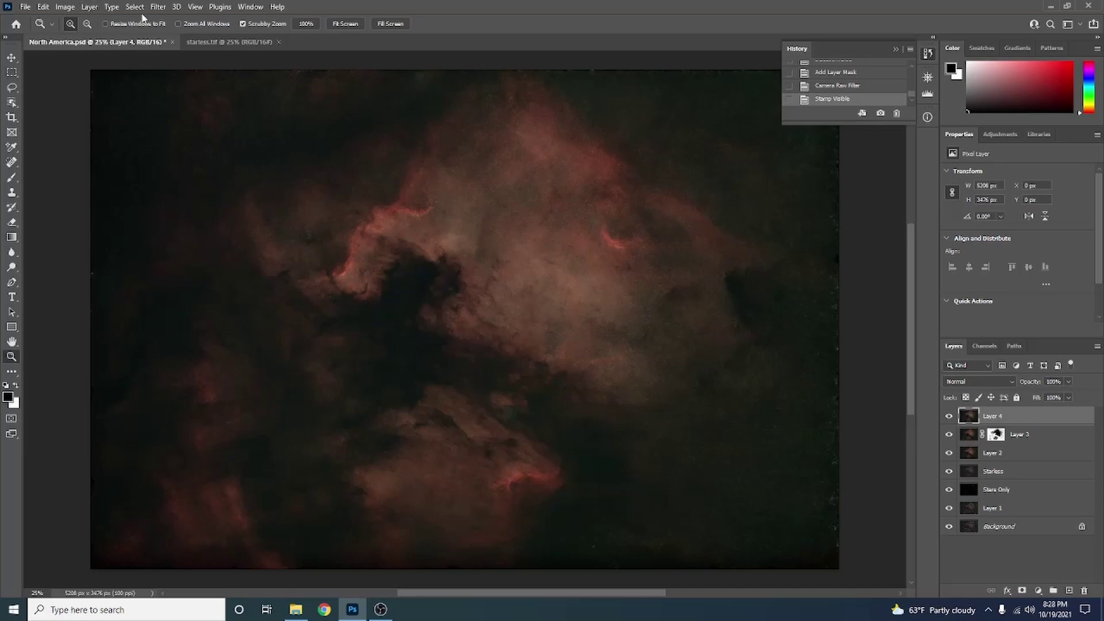
left_click(157, 7)
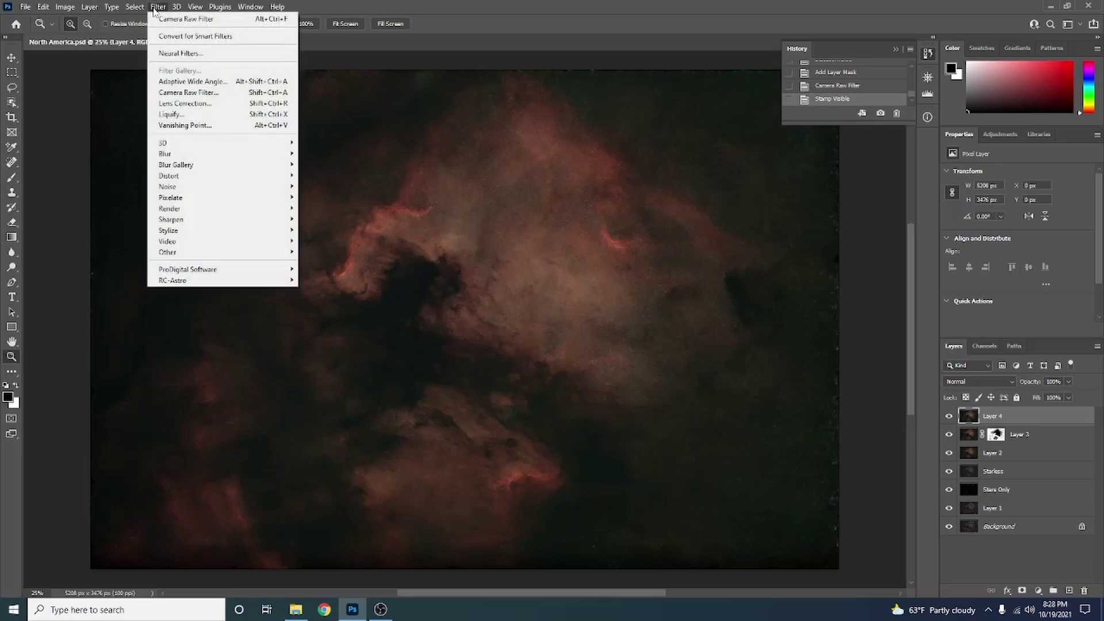
left_click(189, 93)
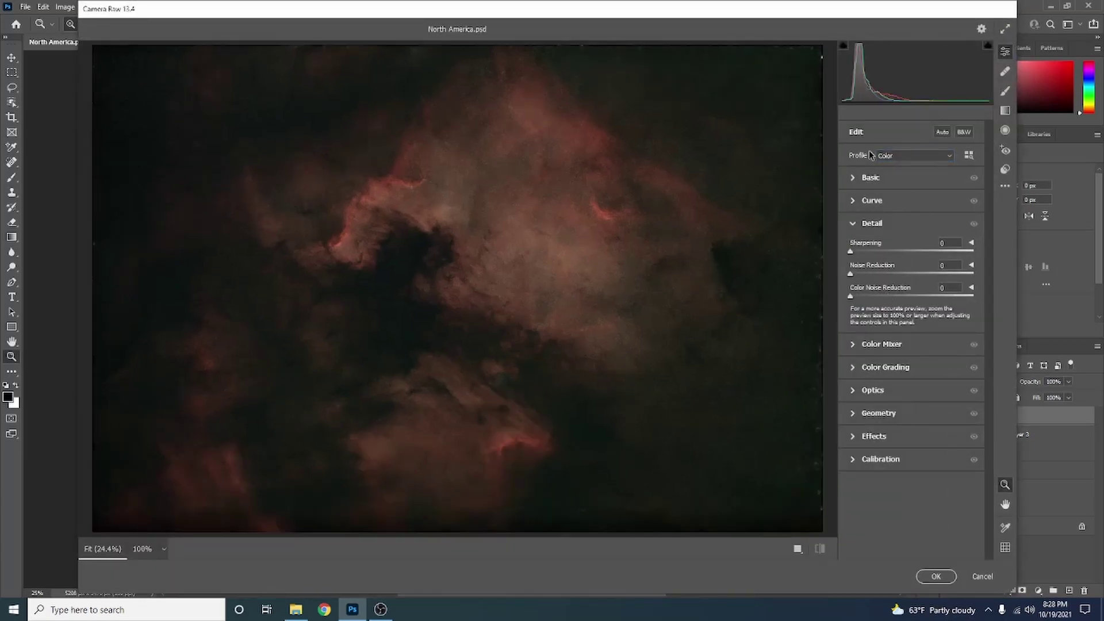
left_click(853, 180)
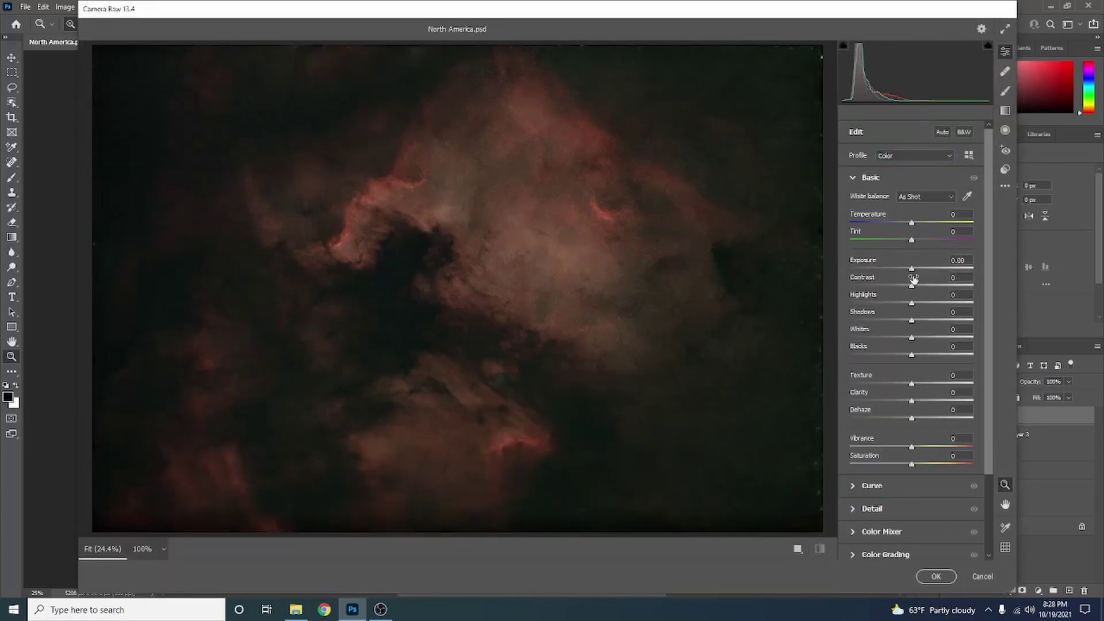
left_click_drag(913, 284, 918, 287)
left_click_drag(912, 383, 920, 404)
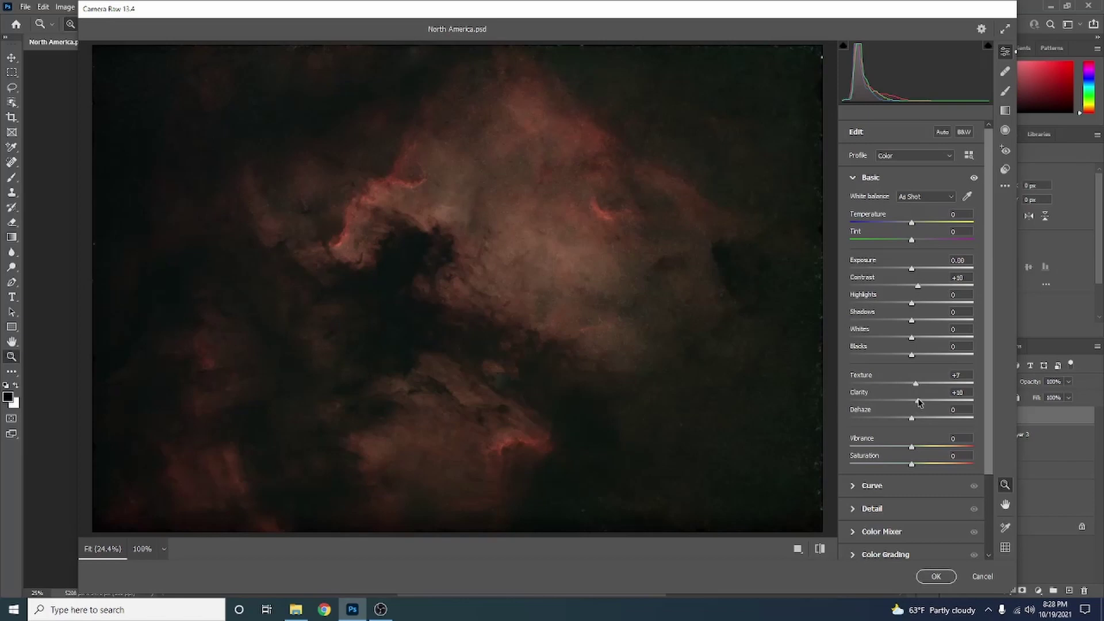
left_click_drag(913, 419, 918, 419)
left_click_drag(912, 446, 924, 447)
left_click(937, 577)
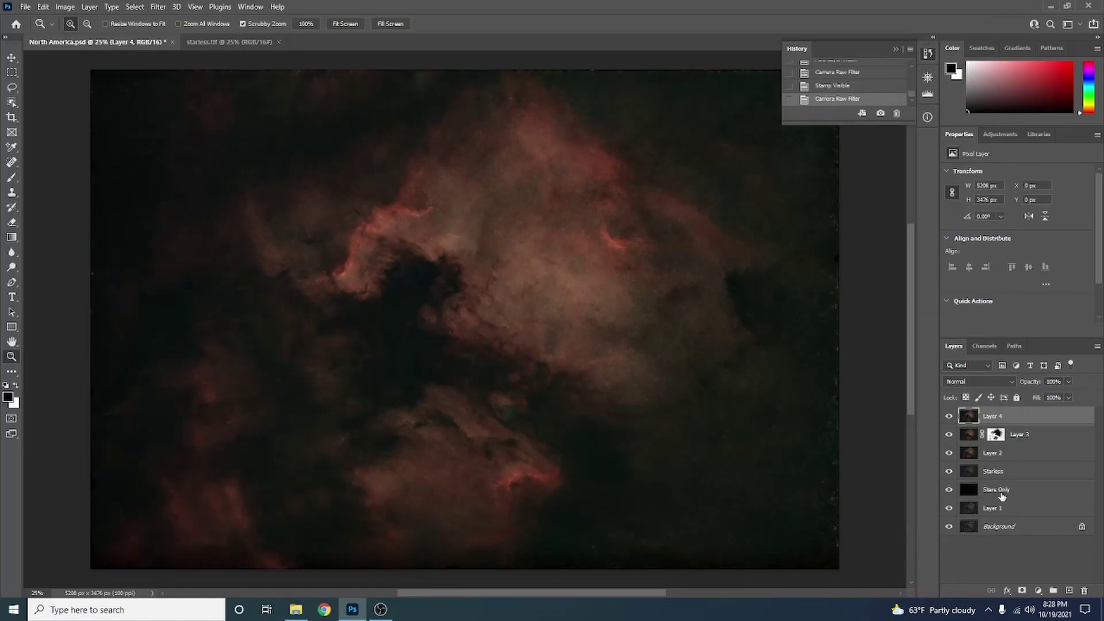
Move the Stars Only layer to the top of the stack and blend it with Linear Dodge (Add) at 86% opacity
left_click_drag(999, 436, 999, 410)
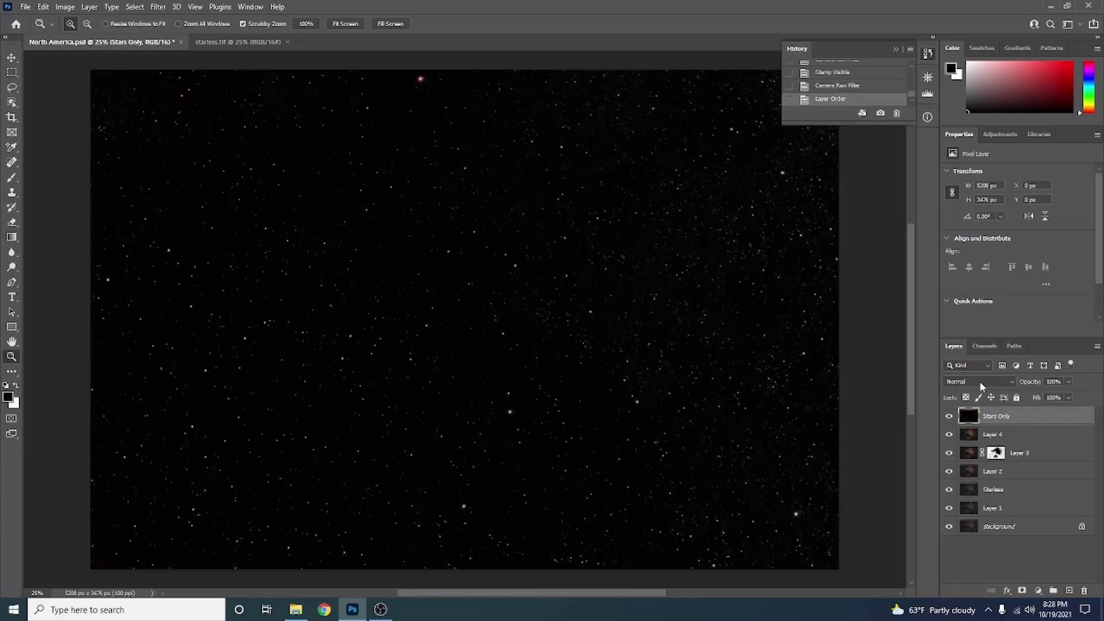
left_click(1006, 381)
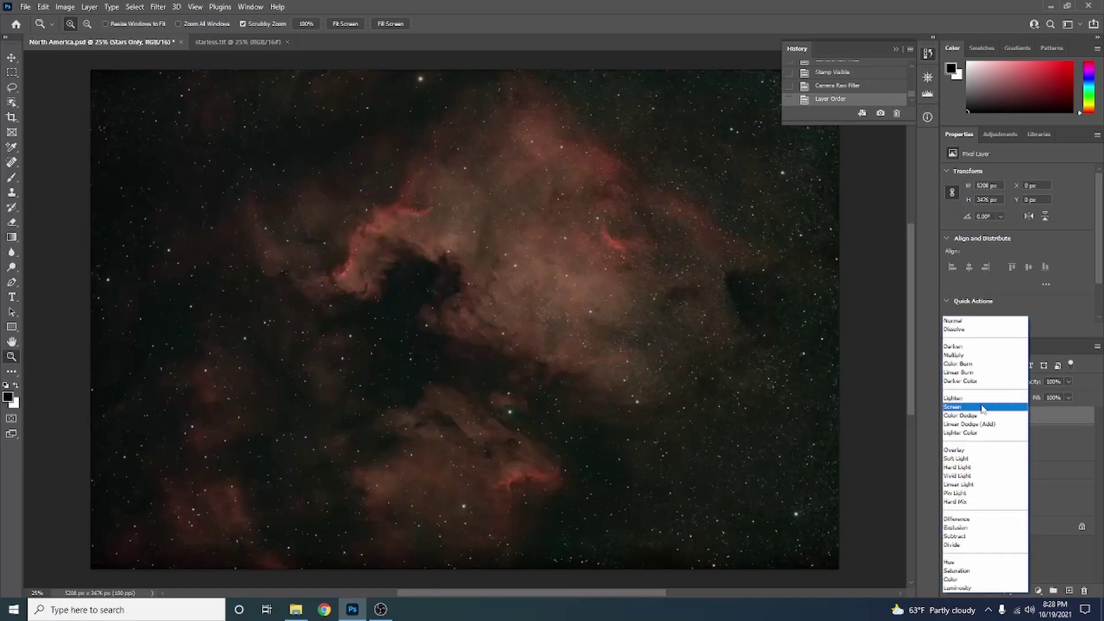
left_click(978, 424)
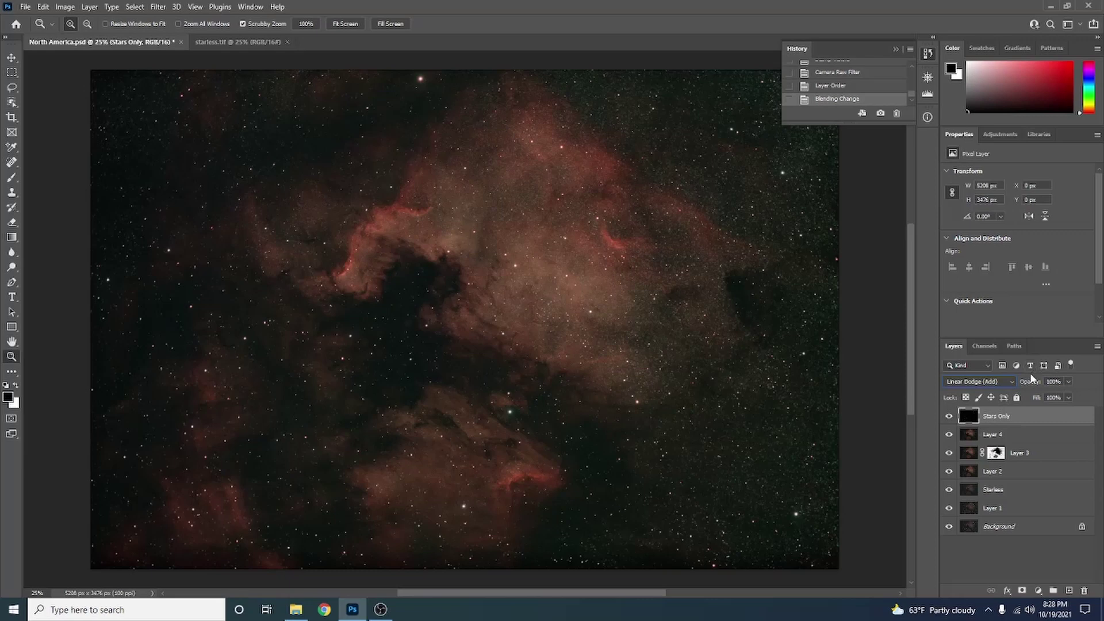
left_click(1068, 382)
mouse_move(1071, 396)
left_mouse_down()
mouse_move(1048, 399)
mouse_move(1062, 399)
left_mouse_up()
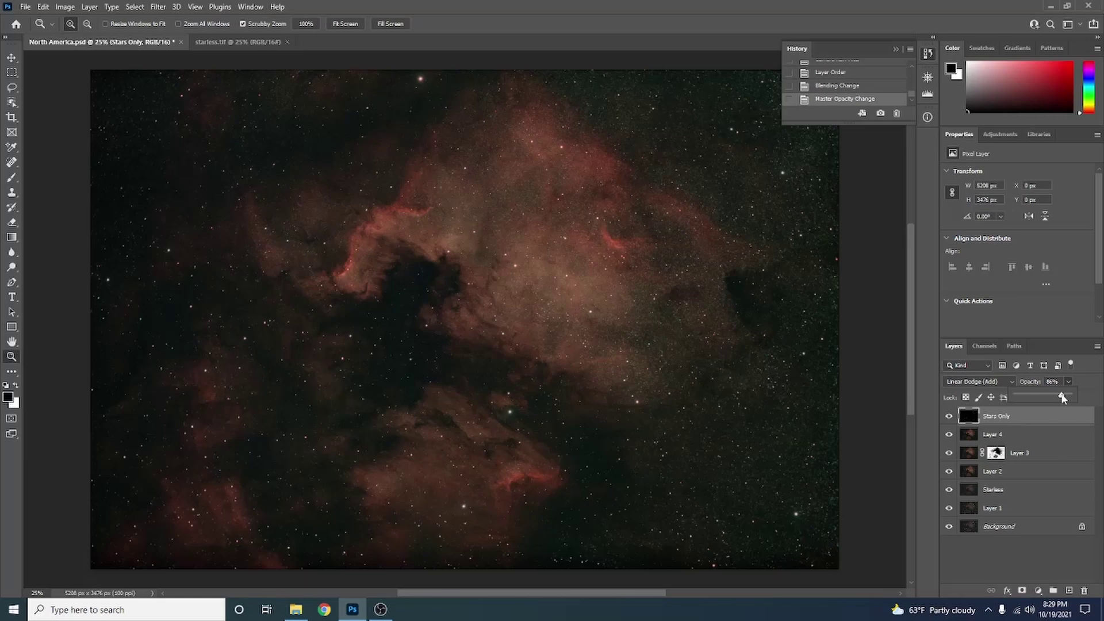
Stamp the visible layers into a new top layer, hide everything above Background to compare with the original, and restore the layers' visibility
key("ctrl+shift+alt+e")
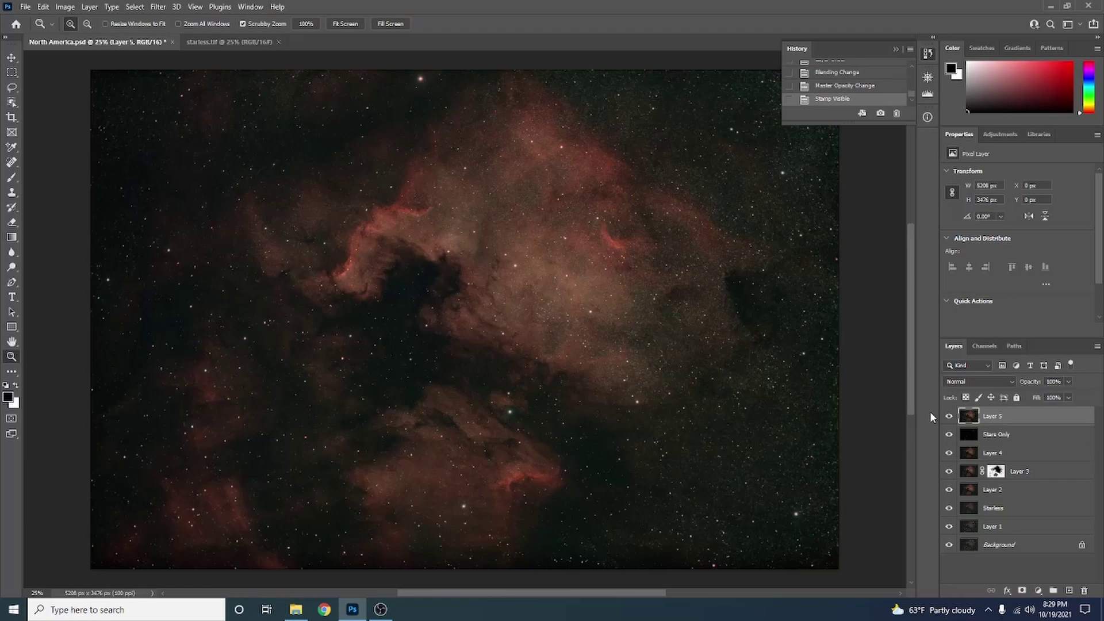
left_click_drag(948, 416, 951, 527)
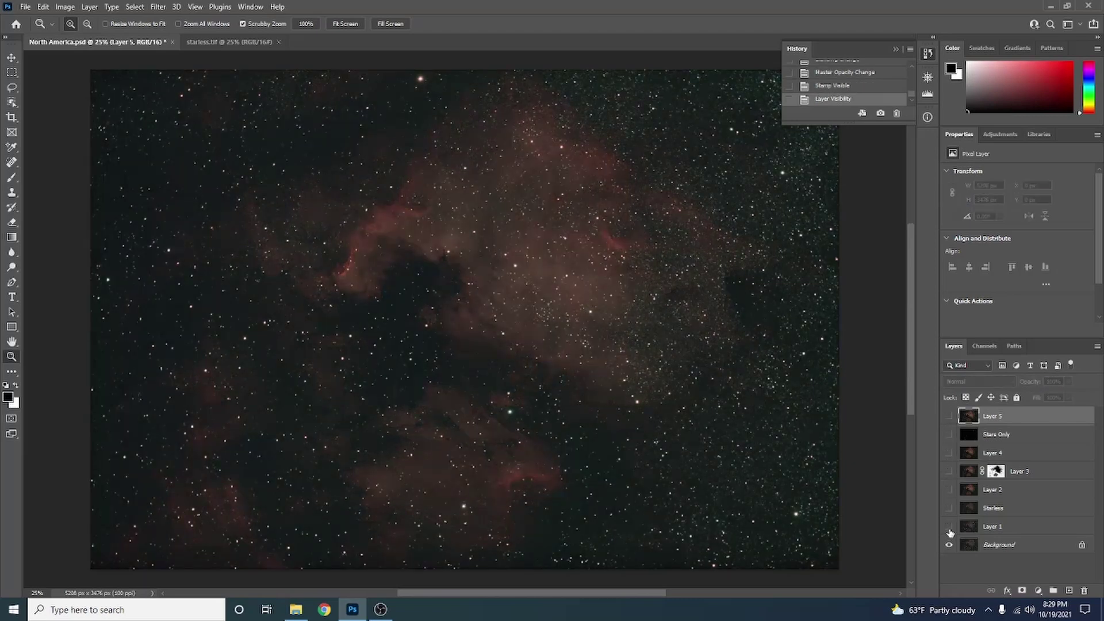
left_click_drag(950, 532, 951, 419)
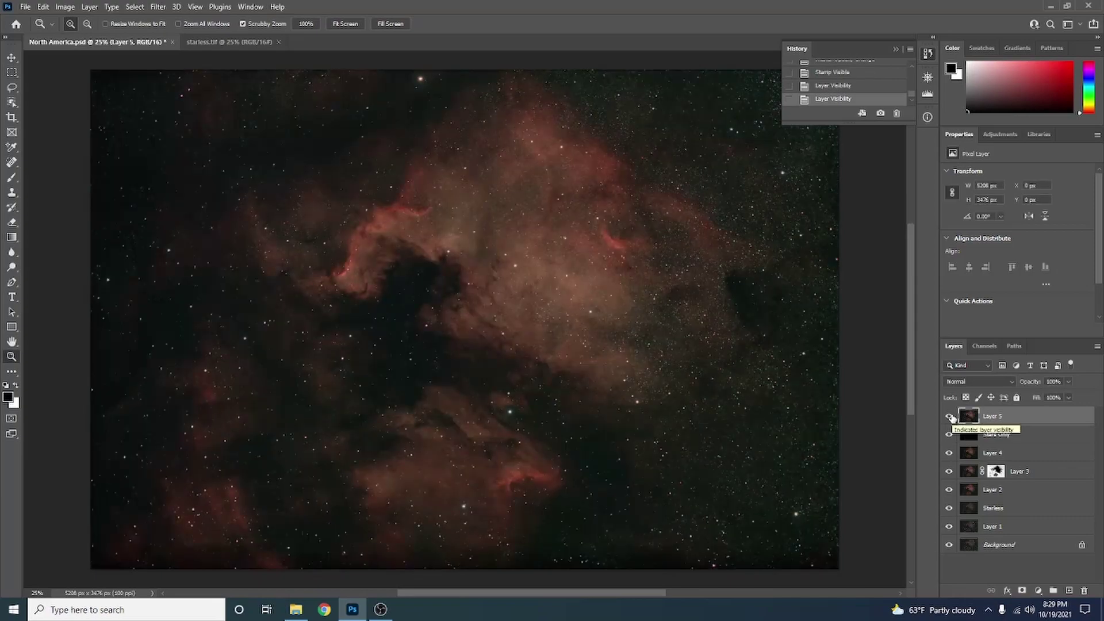